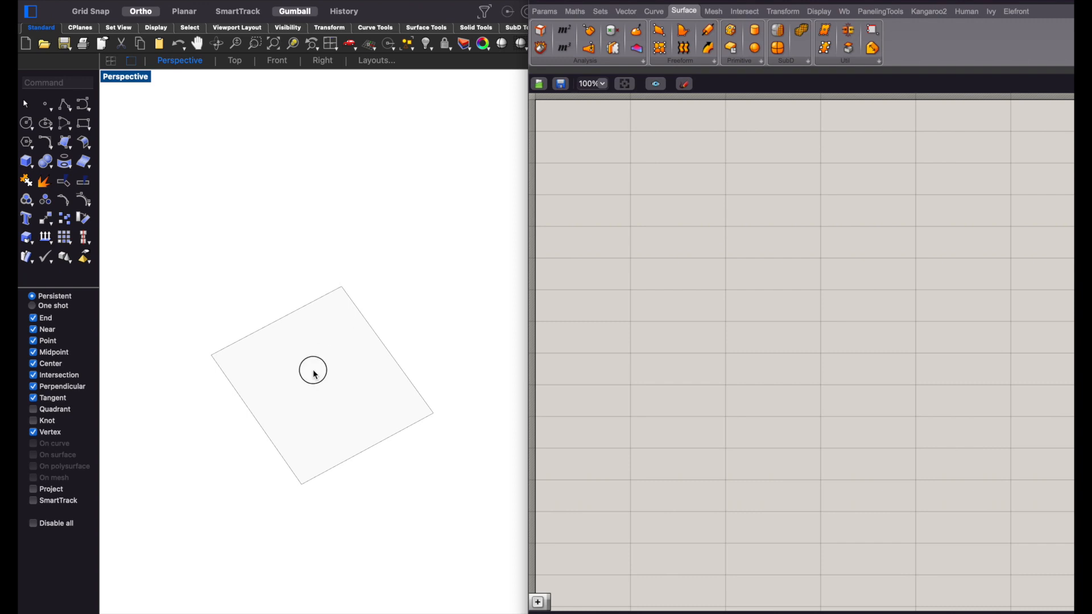
- Add a Surface parameter to the canvas and assign the square viewport surface to it
{"action": "left_click", "coordinate": [344, 352]}
{"action": "left_click", "coordinate": [392, 291]}
{"action": "left_click_drag", "start_coordinate": [395, 291], "coordinate": [332, 346]}
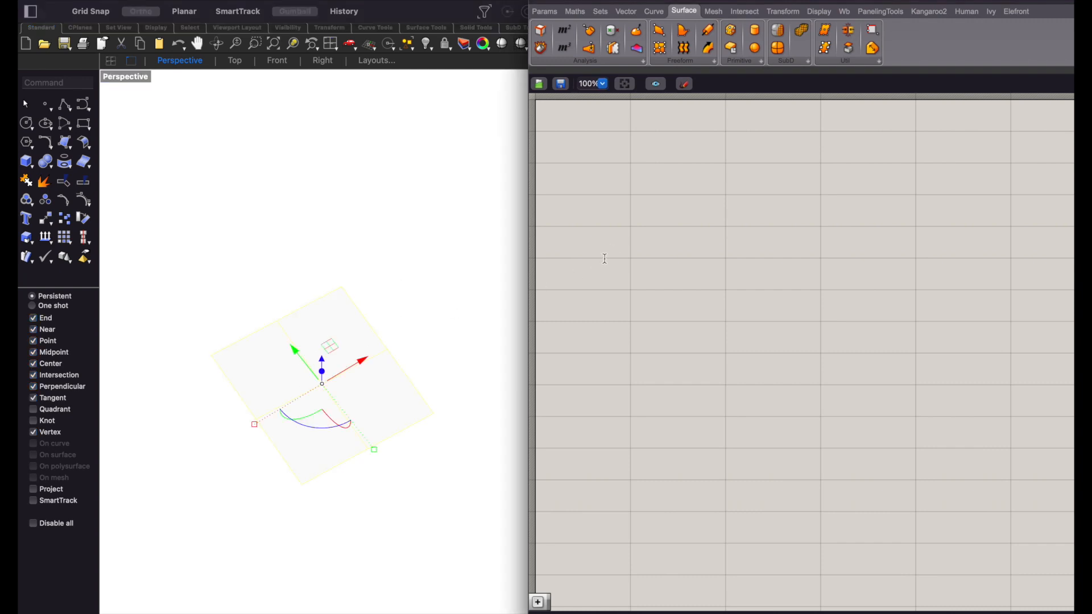
{"action": "double_click", "coordinate": [606, 260]}
{"action": "type", "text": "s"}
{"action": "key", "text": "BackSpace"}
{"action": "type", "text": "surface"}
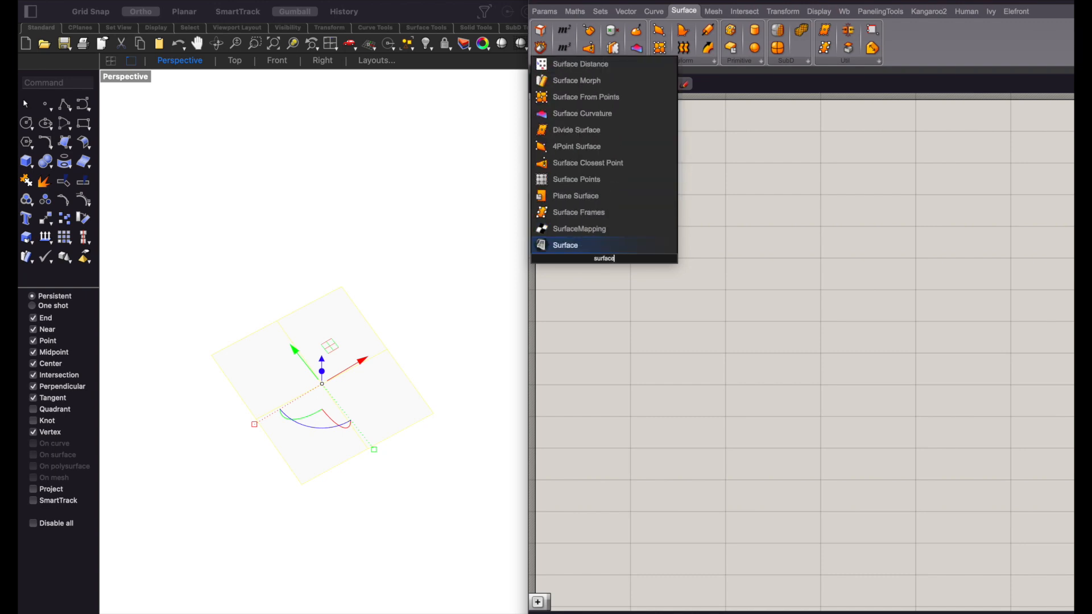
{"action": "key", "text": "Return"}
{"action": "right_click", "coordinate": [606, 261]}
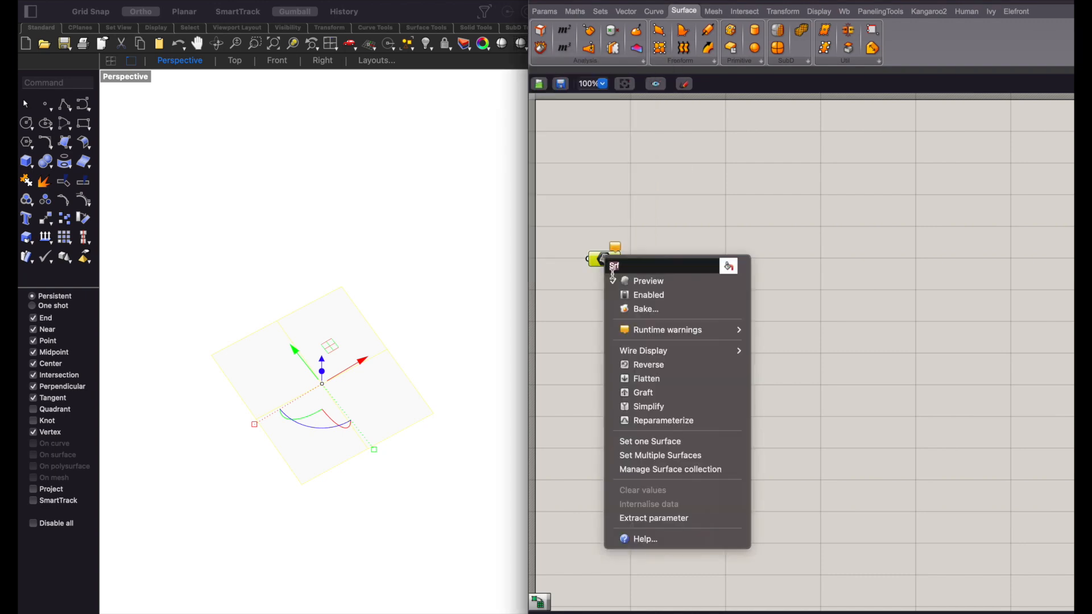
{"action": "left_click", "coordinate": [650, 442]}
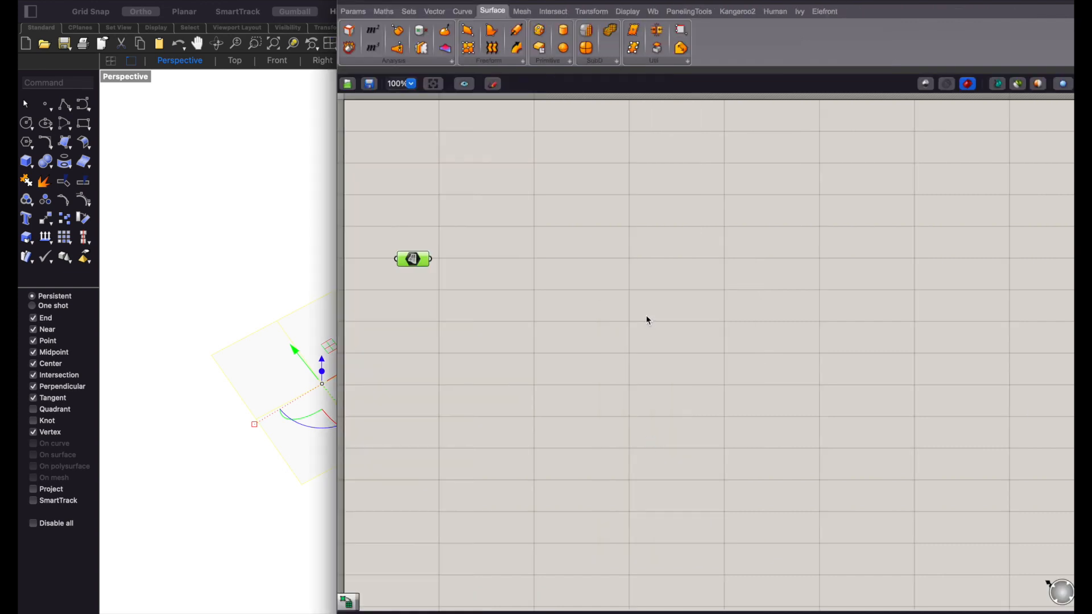
- Narrow the node editor to uncover the square in the viewport and deselect the surface
{"action": "left_click_drag", "start_coordinate": [338, 185], "coordinate": [487, 170]}
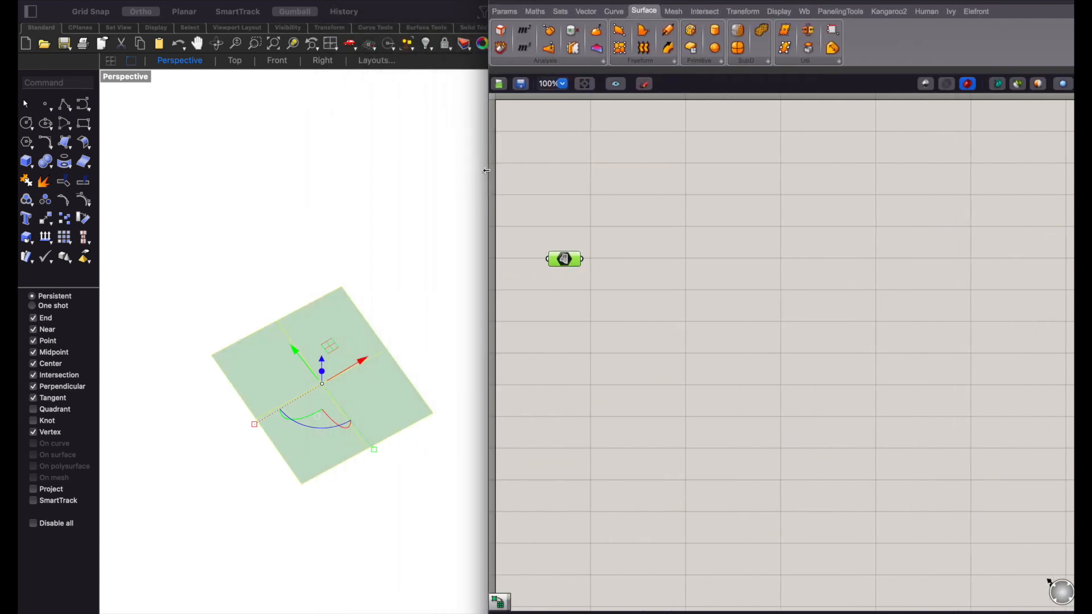
{"action": "left_click", "coordinate": [397, 279]}
{"action": "left_click", "coordinate": [424, 278]}
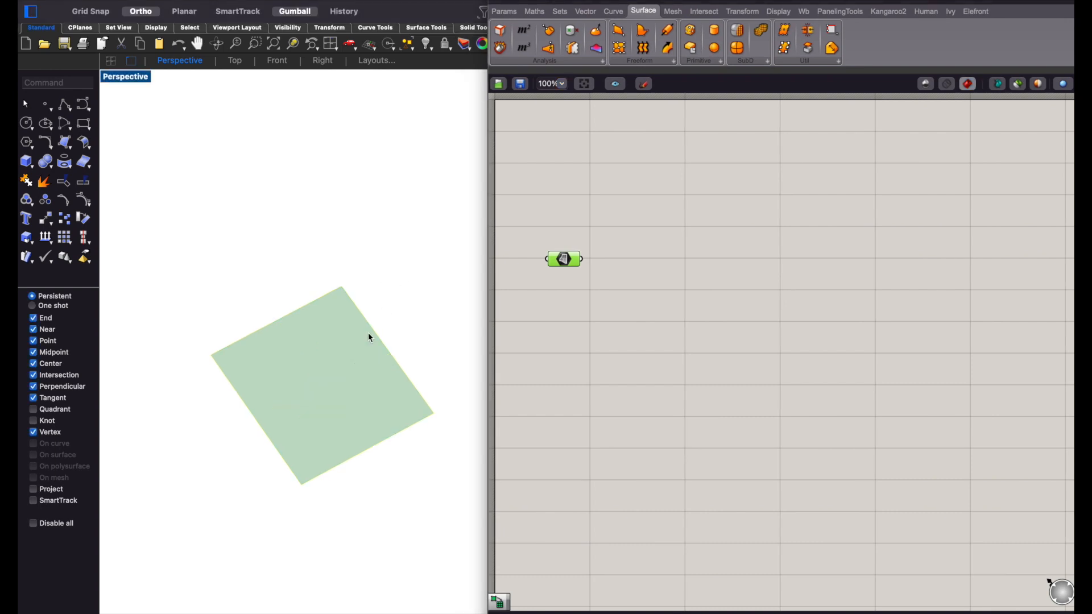
- Add a Divide Domain² component and connect the Surface parameter to its domain input
{"action": "left_click", "coordinate": [607, 335]}
{"action": "double_click", "coordinate": [607, 334]}
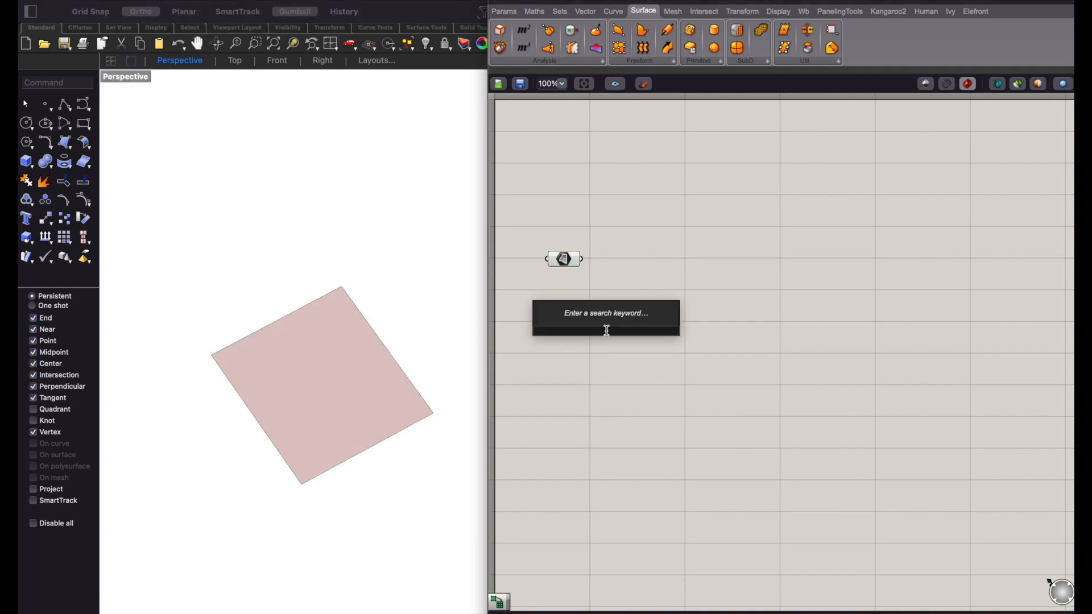
{"action": "type", "text": "divide"}
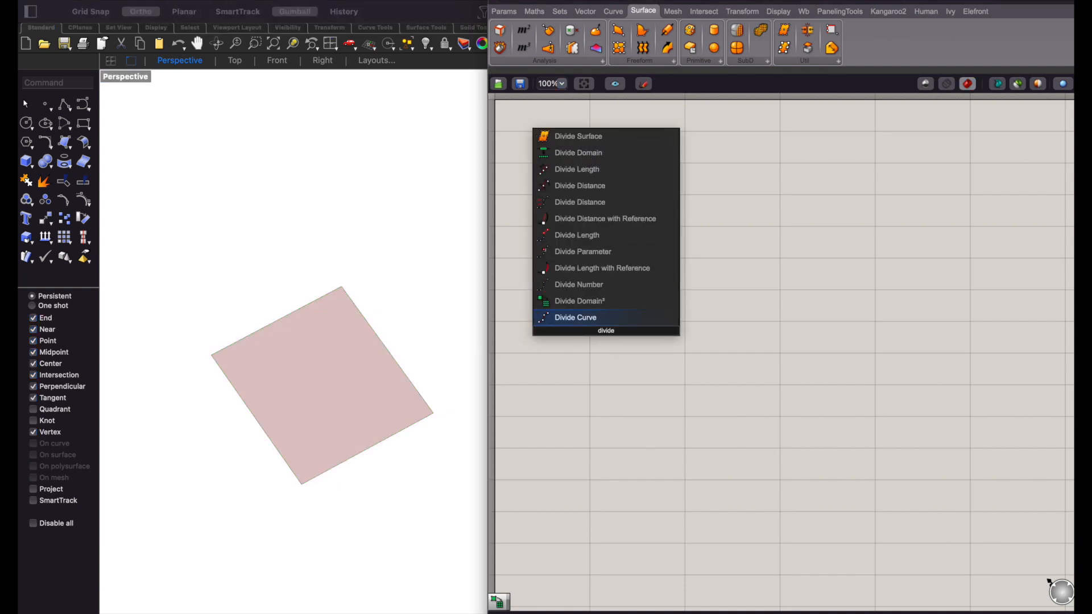
{"action": "key", "text": "Up"}
{"action": "key", "text": "Return"}
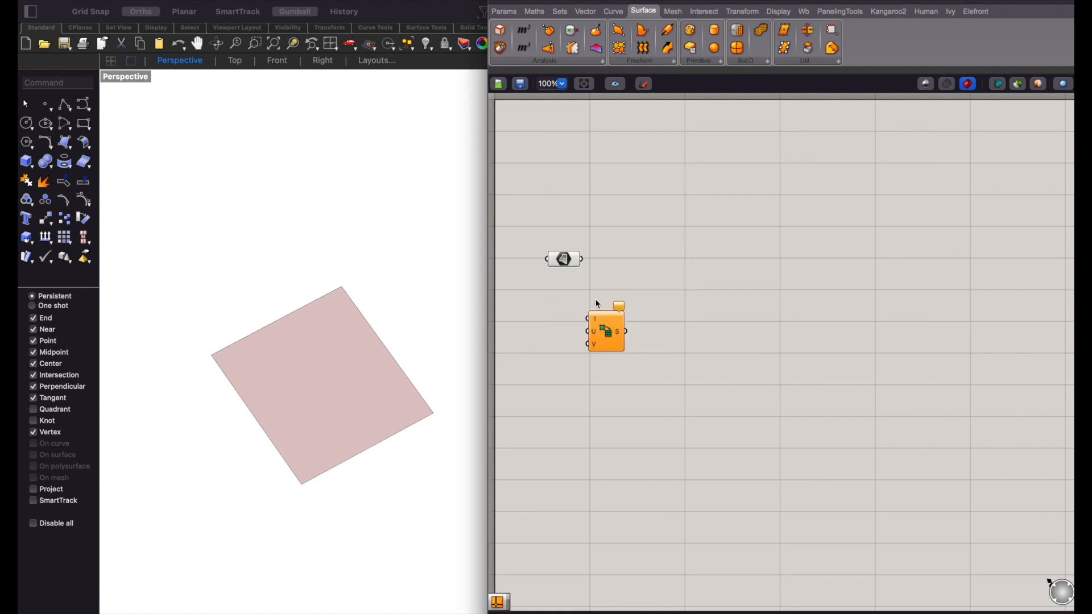
{"action": "left_click_drag", "start_coordinate": [583, 259], "coordinate": [638, 280]}
- Add a number slider set to 5 and connect it to both the U and V inputs of Divide Domain²
{"action": "double_click", "coordinate": [587, 329]}
{"action": "type", "text": "5"}
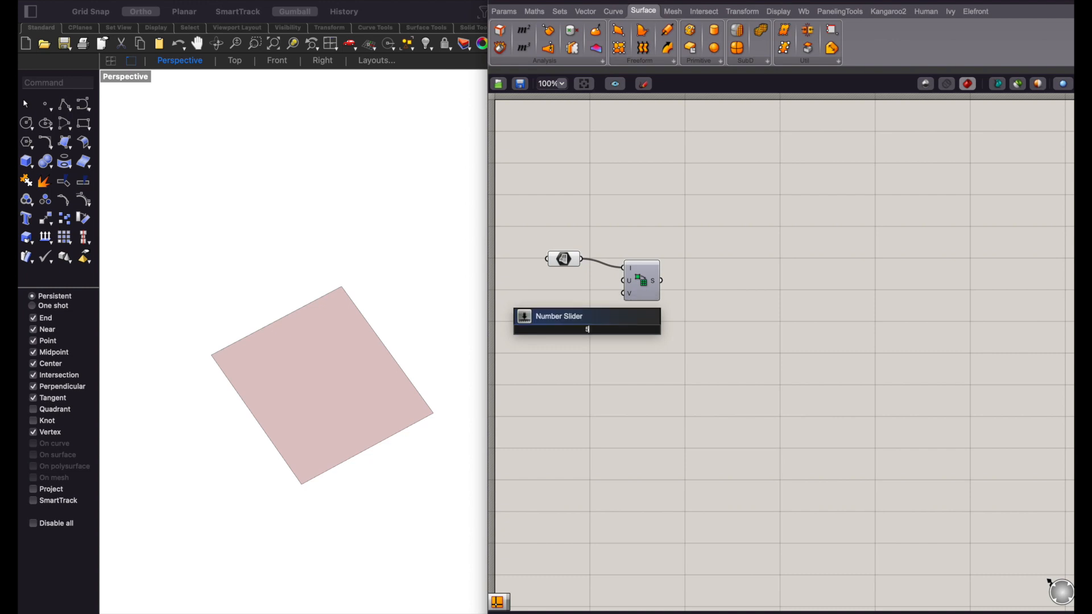
{"action": "key", "text": "Return"}
{"action": "left_click_drag", "start_coordinate": [609, 330], "coordinate": [670, 293]}
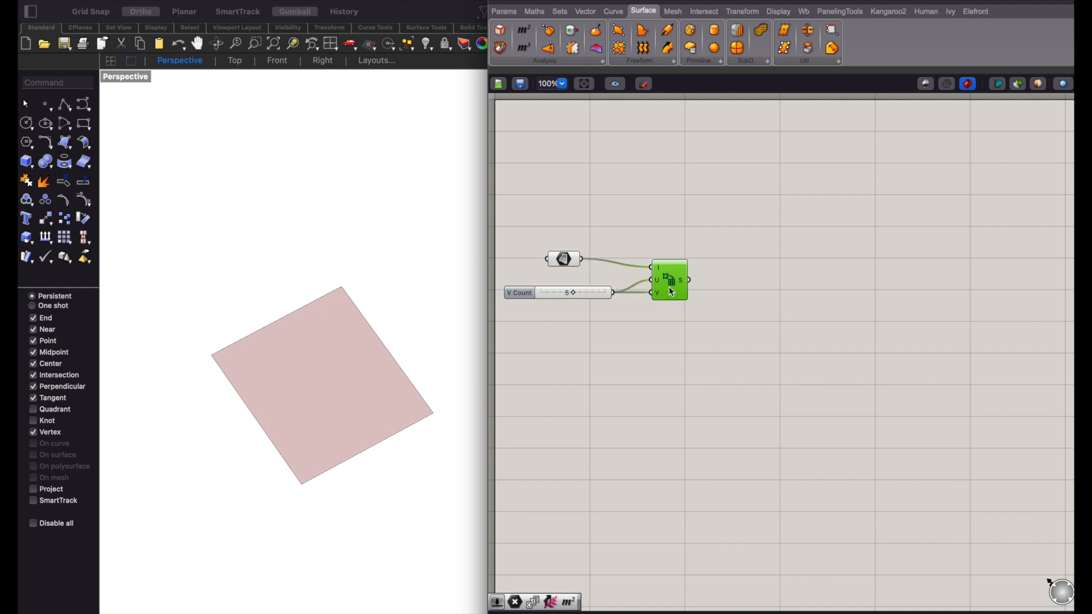
- Add an Isotrim component and feed it the Surface parameter and the divided domain segments
{"action": "double_click", "coordinate": [705, 270]}
{"action": "type", "text": "isotrim"}
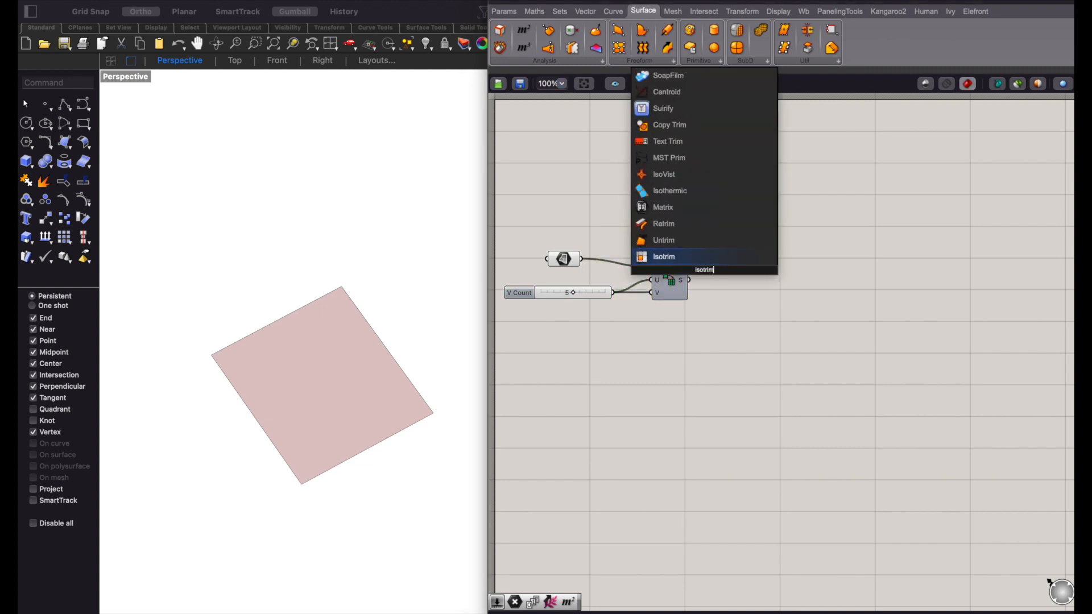
{"action": "key", "text": "Return"}
{"action": "left_click_drag", "start_coordinate": [705, 270], "coordinate": [560, 257]}
{"action": "left_click", "coordinate": [716, 247]}
{"action": "left_click_drag", "start_coordinate": [718, 248], "coordinate": [735, 266]}
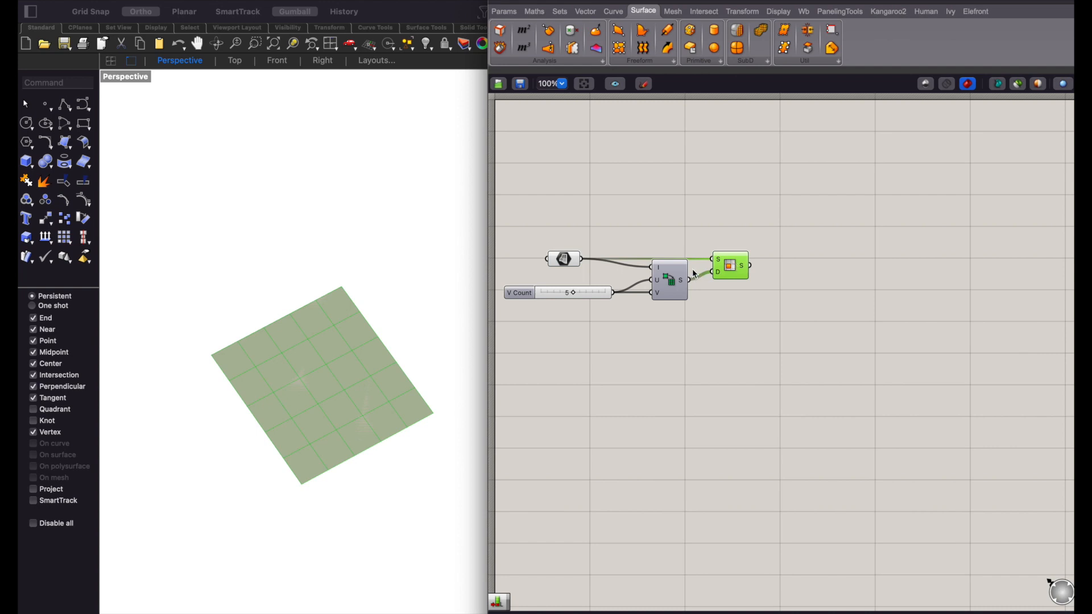
- Turn off the preview of the Surface parameter, count slider and Divide Domain² component
{"action": "left_click_drag", "start_coordinate": [663, 224], "coordinate": [534, 308]}
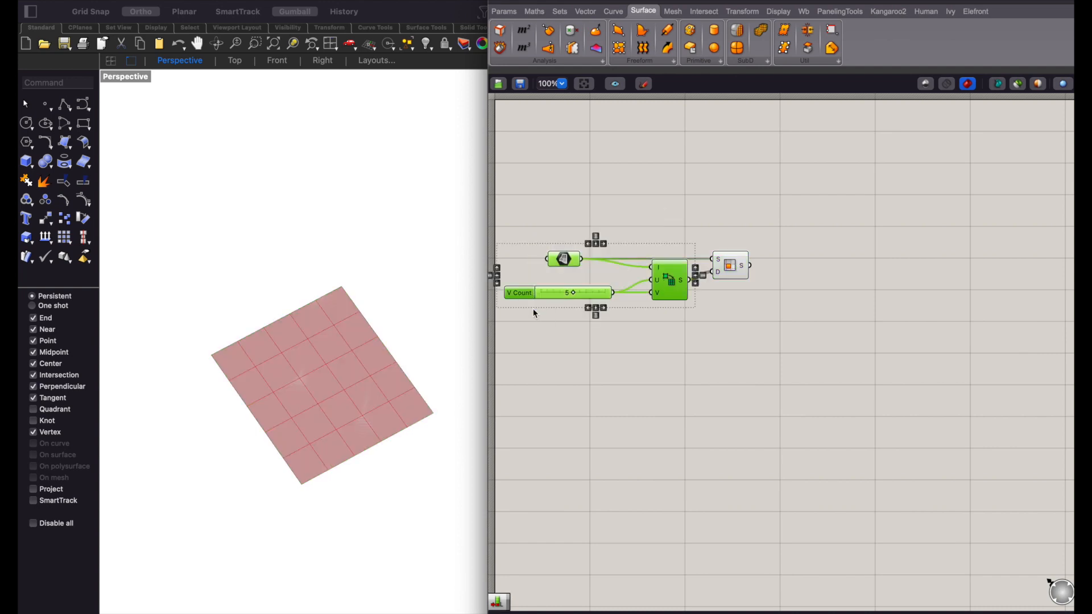
{"action": "right_click", "coordinate": [660, 212]}
{"action": "left_click", "coordinate": [680, 225]}
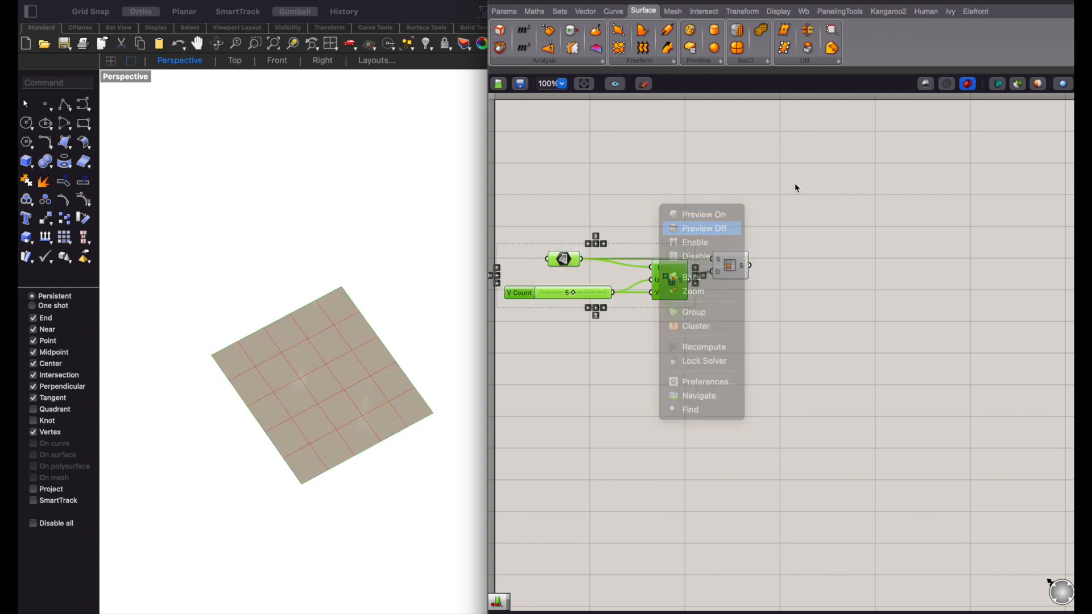
{"action": "left_click", "coordinate": [794, 183]}
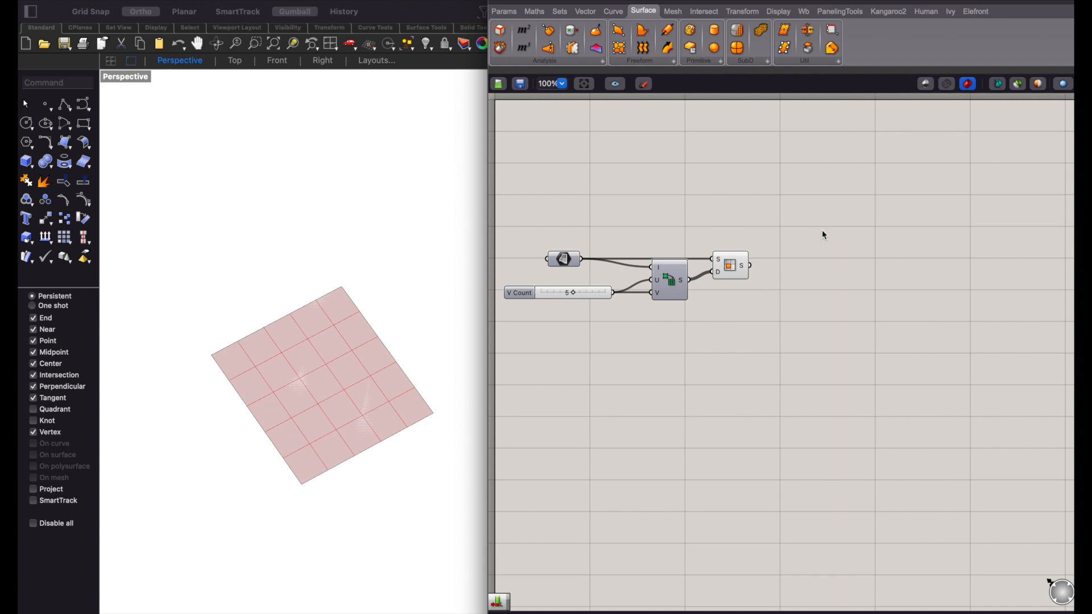
- Add a List Length component and connect the Isotrim surfaces output to it
{"action": "double_click", "coordinate": [814, 297]}
{"action": "type", "text": "lis"}
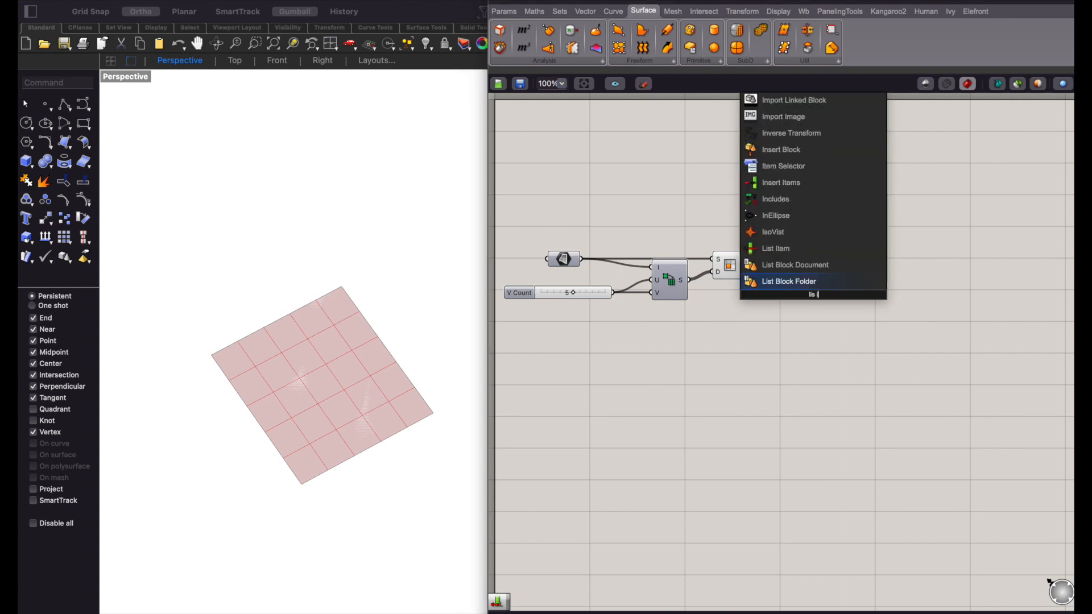
{"action": "key", "text": "BackSpace"}
{"action": "key", "text": "BackSpace"}
{"action": "key", "text": "BackSpace"}
{"action": "type", "text": "length"}
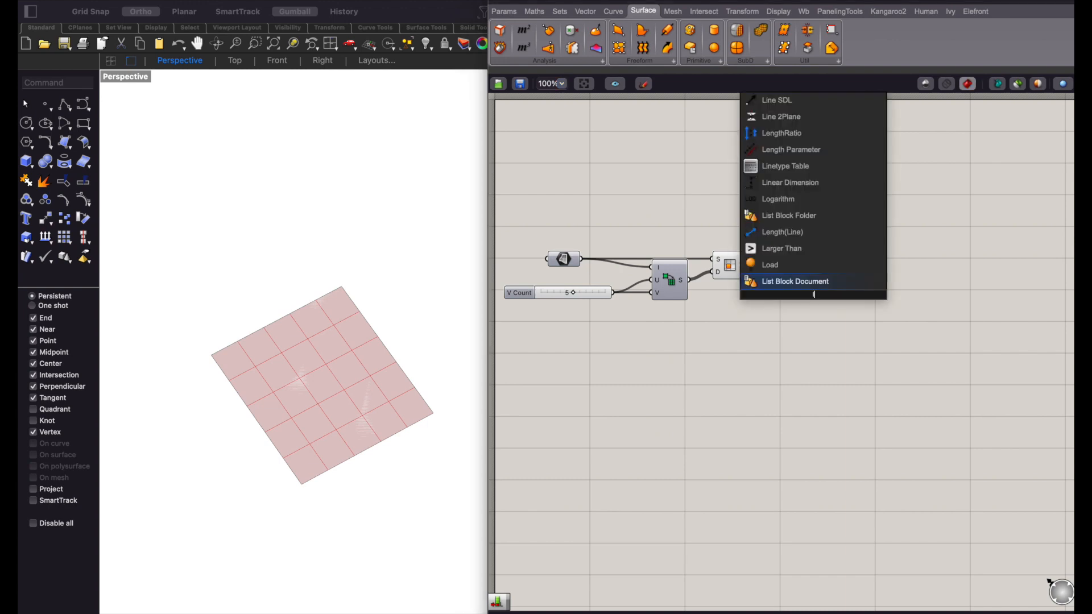
{"action": "key", "text": "BackSpace"}
{"action": "key", "text": "BackSpace"}
{"action": "key", "text": "BackSpace"}
{"action": "key", "text": "BackSpace"}
{"action": "key", "text": "BackSpace"}
{"action": "key", "text": "BackSpace"}
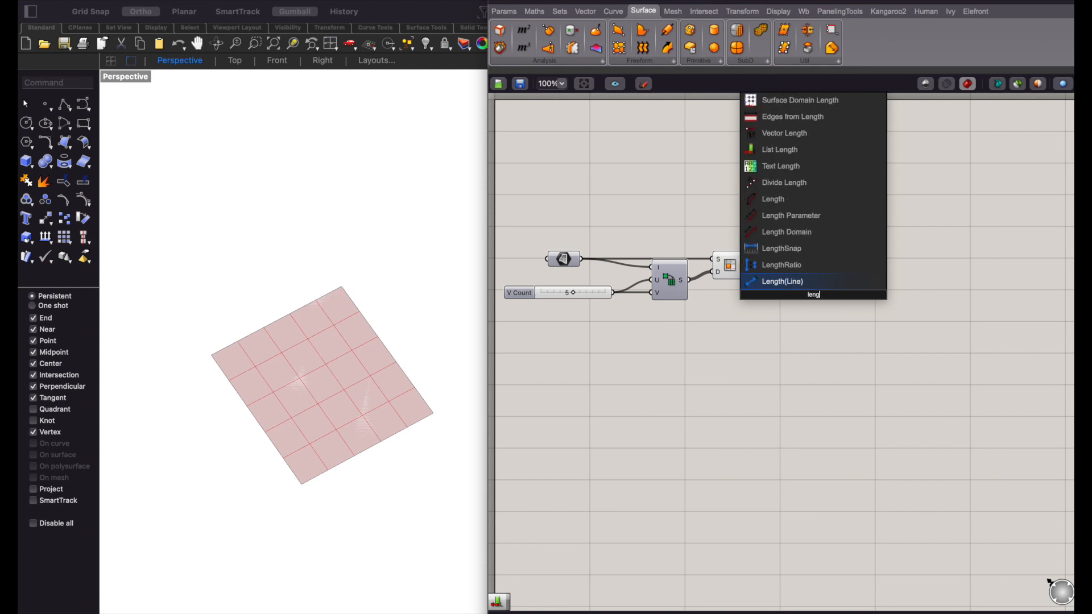
{"action": "type", "text": "list length"}
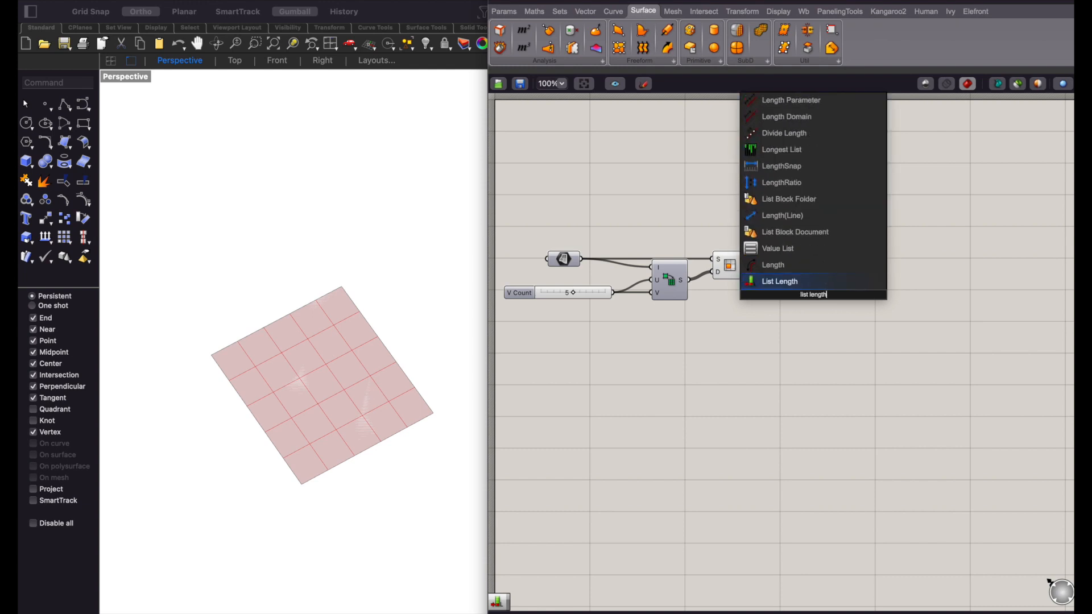
{"action": "key", "text": "Return"}
{"action": "left_click_drag", "start_coordinate": [755, 265], "coordinate": [797, 295]}
- Add a Random component and connect the list length to its N input
{"action": "double_click", "coordinate": [825, 243]}
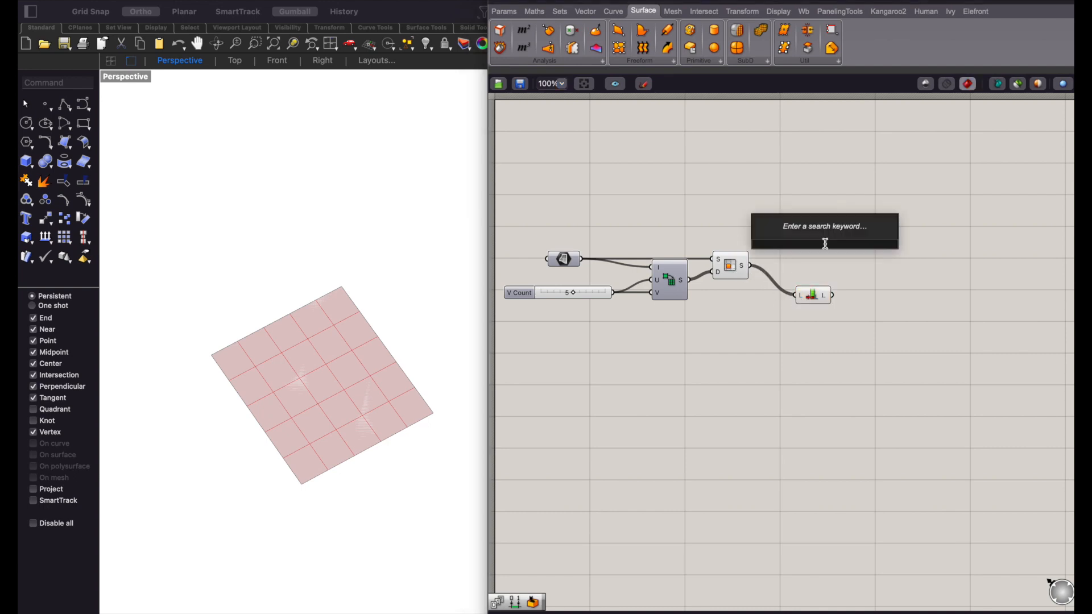
{"action": "type", "text": "random"}
{"action": "key", "text": "Return"}
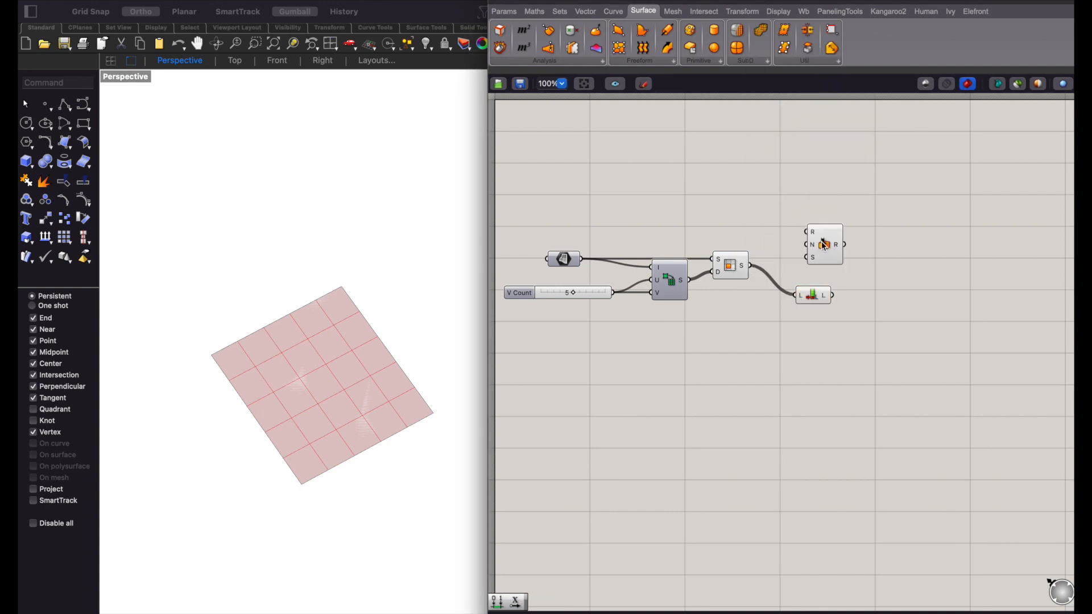
{"action": "left_click_drag", "start_coordinate": [817, 246], "coordinate": [832, 295]}
- Add a Construct Domain component and connect its output to the Random component's R input
{"action": "double_click", "coordinate": [776, 200]}
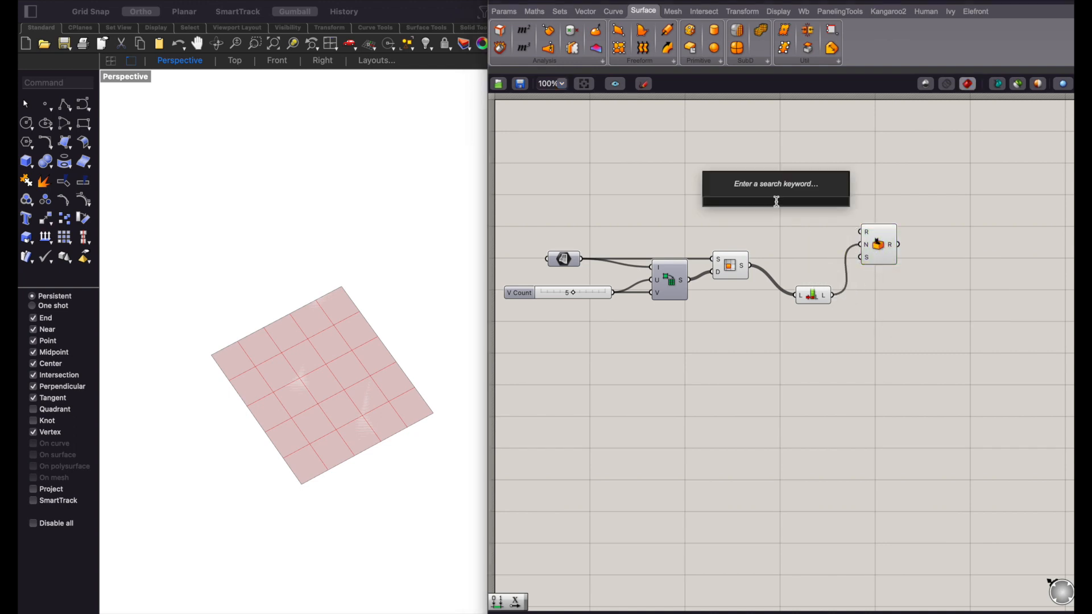
{"action": "type", "text": "construct"}
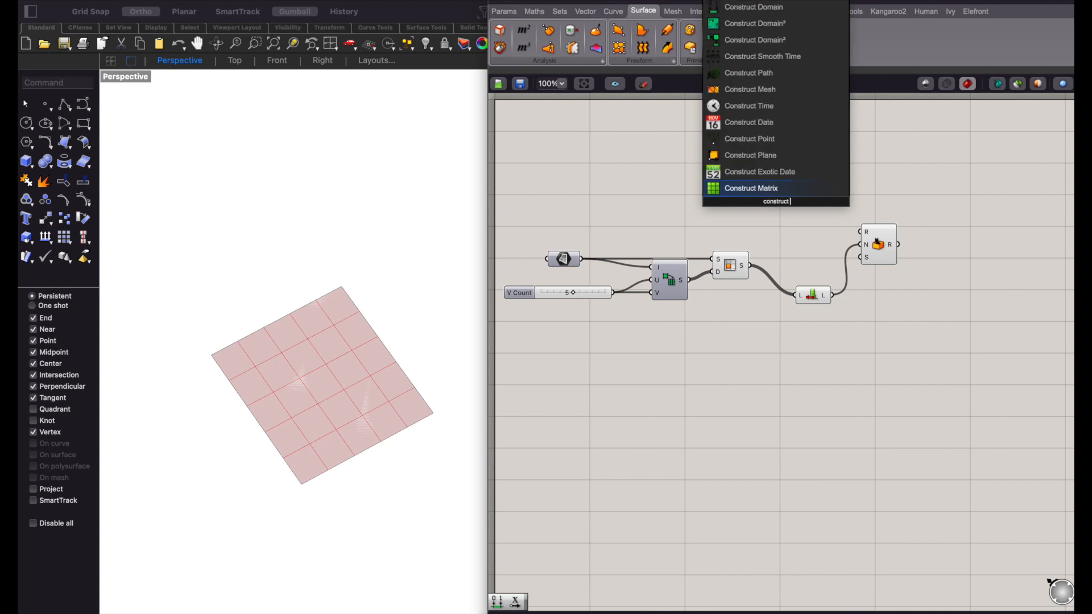
{"action": "type", "text": " doma"}
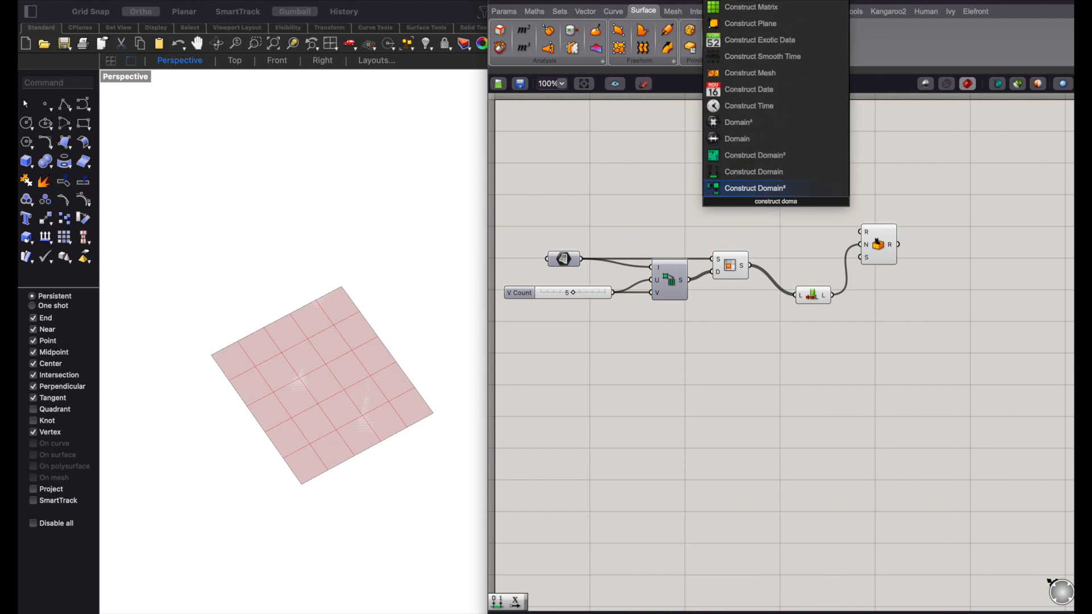
{"action": "key", "text": "Up"}
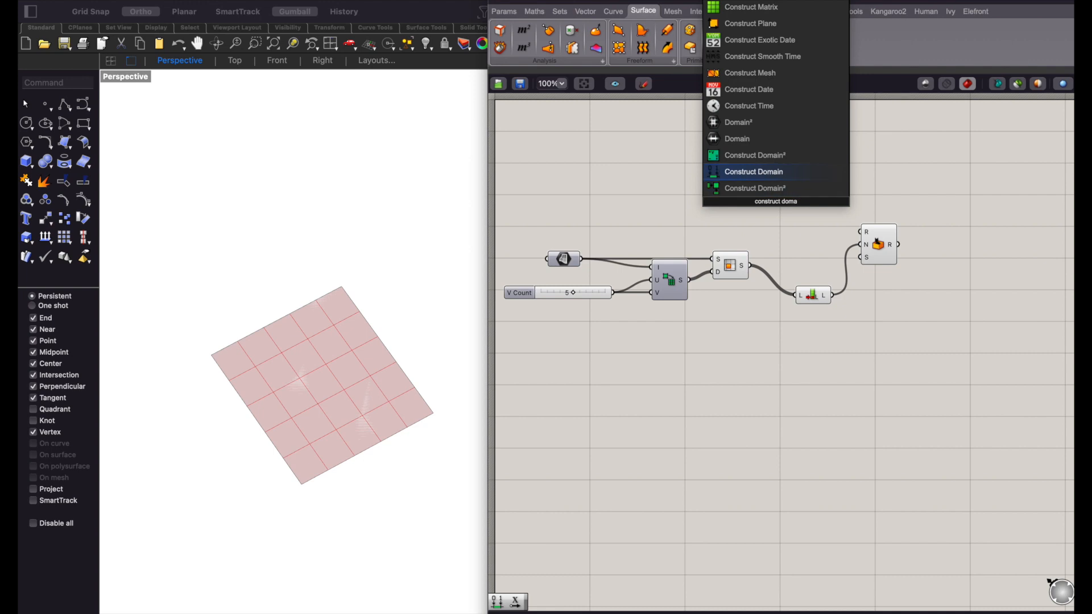
{"action": "key", "text": "Return"}
{"action": "left_click_drag", "start_coordinate": [795, 202], "coordinate": [858, 233]}
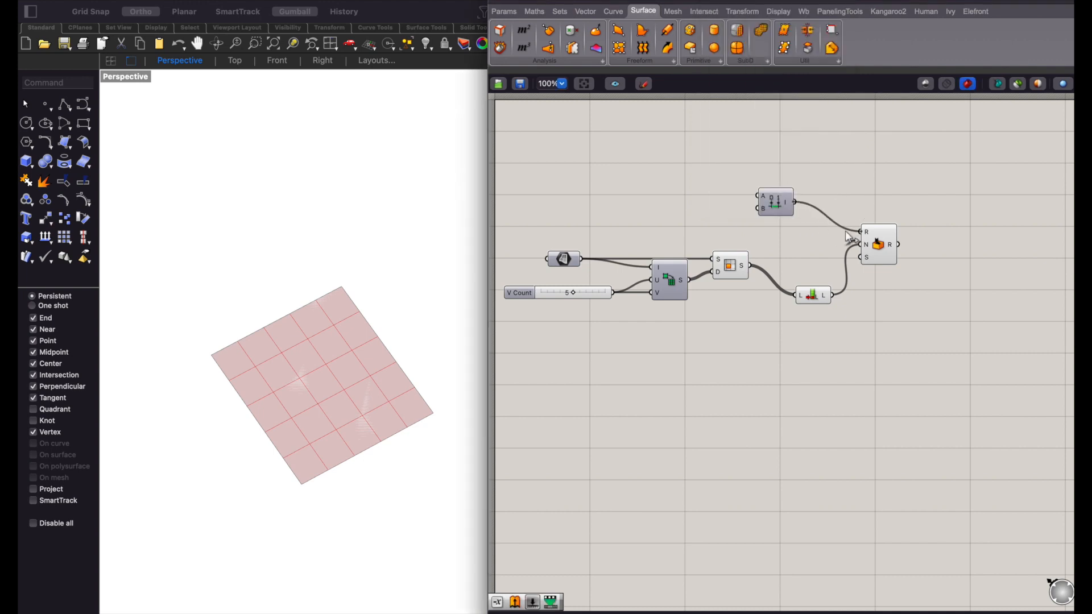
- Drive Construct Domain with two number sliders, 50.00 for the start and 500.00 for the end
{"action": "double_click", "coordinate": [683, 176]}
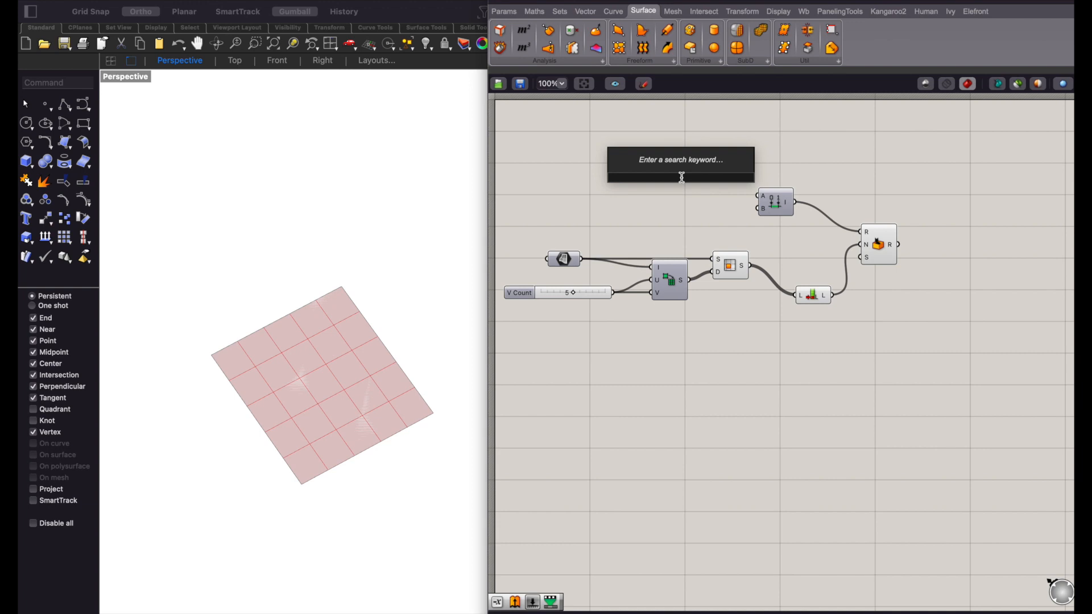
{"action": "type", "text": "500"}
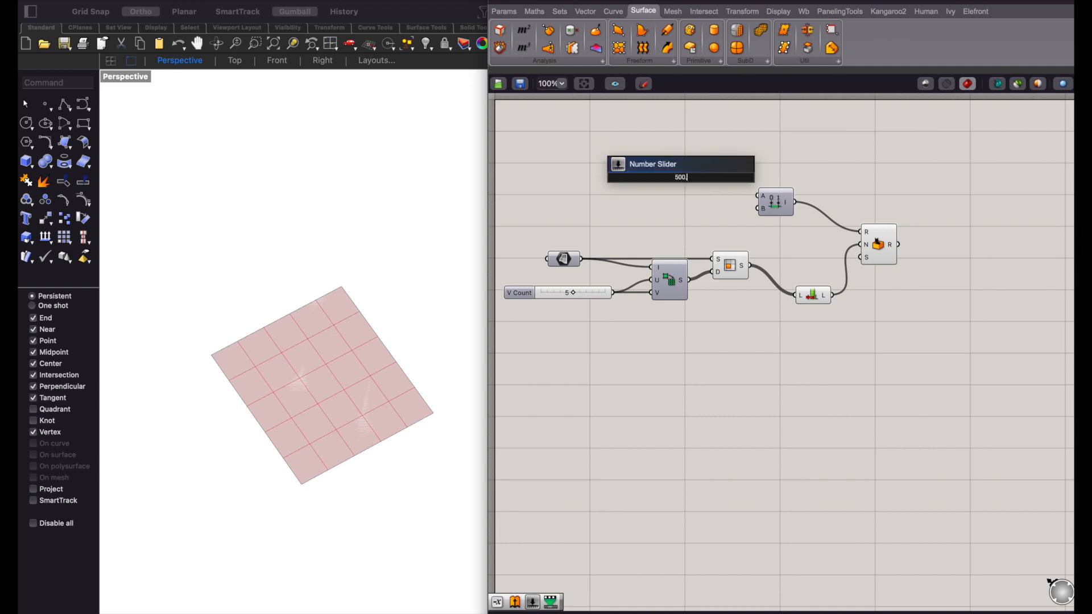
{"action": "key", "text": "Return"}
{"action": "left_click_drag", "start_coordinate": [700, 179], "coordinate": [729, 203]}
{"action": "double_click", "coordinate": [683, 202]}
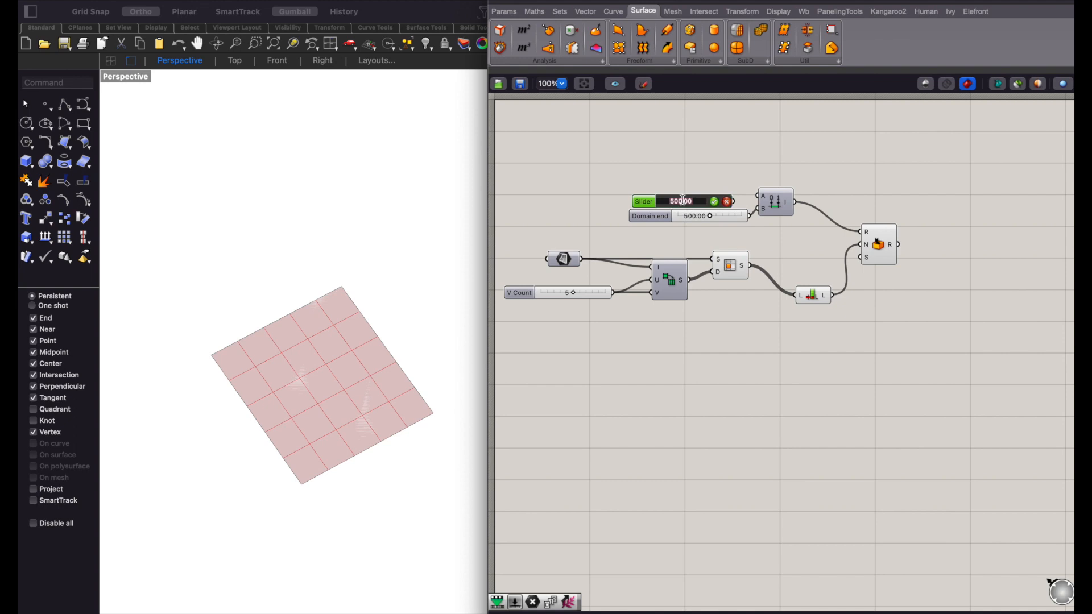
{"action": "type", "text": "50"}
{"action": "key", "text": "Return"}
{"action": "left_click_drag", "start_coordinate": [734, 201], "coordinate": [760, 199]}
{"action": "left_click", "coordinate": [780, 223]}
- Add a panel beside the Random component and connect the Random output to it to read the values
{"action": "right_click_drag", "start_coordinate": [918, 191], "coordinate": [868, 183]}
{"action": "double_click", "coordinate": [869, 183]}
{"action": "type", "text": "panel"}
{"action": "key", "text": "Return"}
{"action": "left_click_drag", "start_coordinate": [849, 236], "coordinate": [817, 183]}
{"action": "right_click_drag", "start_coordinate": [879, 188], "coordinate": [821, 183]}
{"action": "left_click_drag", "start_coordinate": [822, 183], "coordinate": [856, 215]}
{"action": "scroll", "coordinate": [844, 210], "scroll_direction": "up", "scroll_amount": 3}
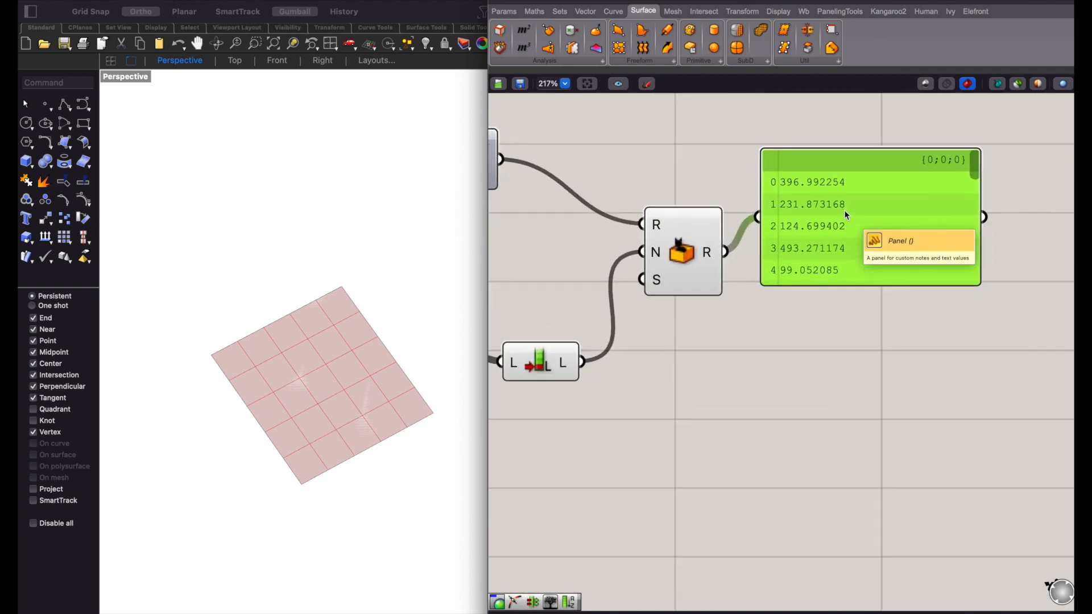
{"action": "scroll", "coordinate": [844, 210], "scroll_direction": "down", "scroll_amount": 2}
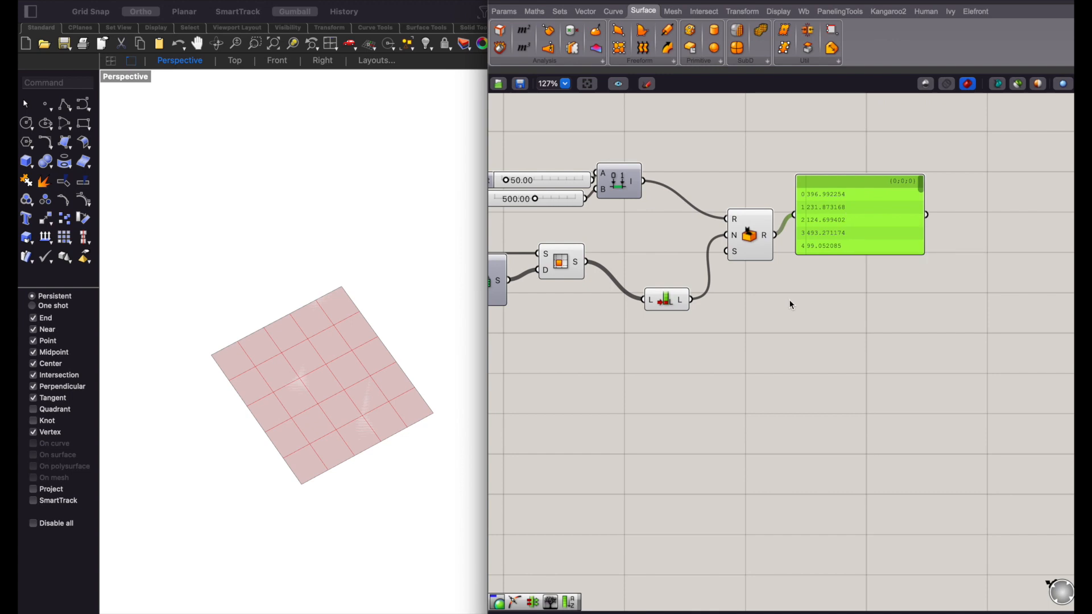
- Add an Extrude component above the panel and connect the divided sub-surfaces to its B input
{"action": "double_click", "coordinate": [810, 297]}
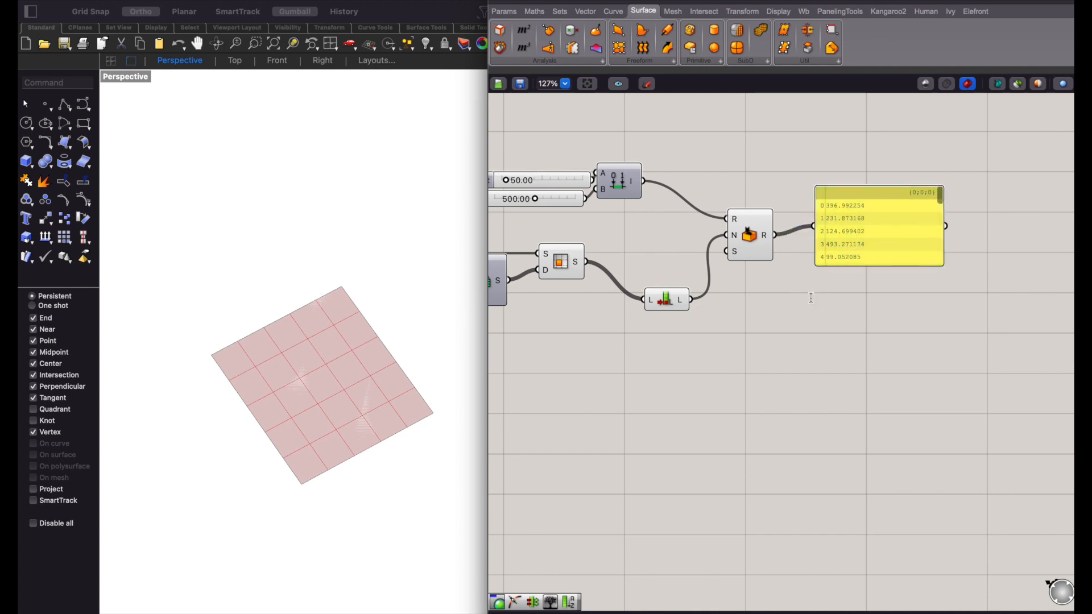
{"action": "type", "text": "extrude"}
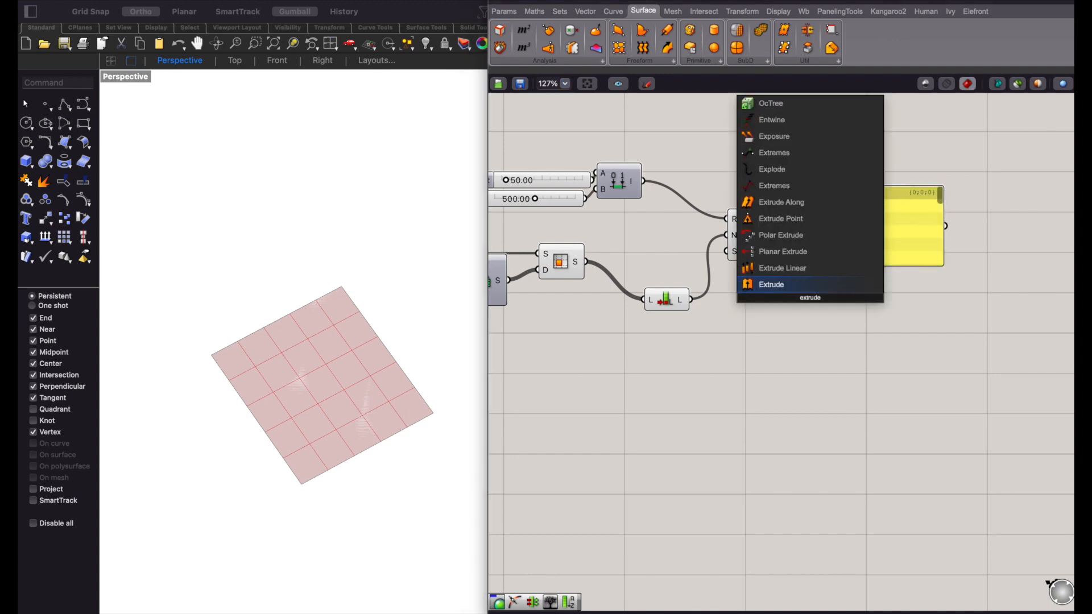
{"action": "key", "text": "Return"}
{"action": "left_click_drag", "start_coordinate": [775, 235], "coordinate": [788, 289]}
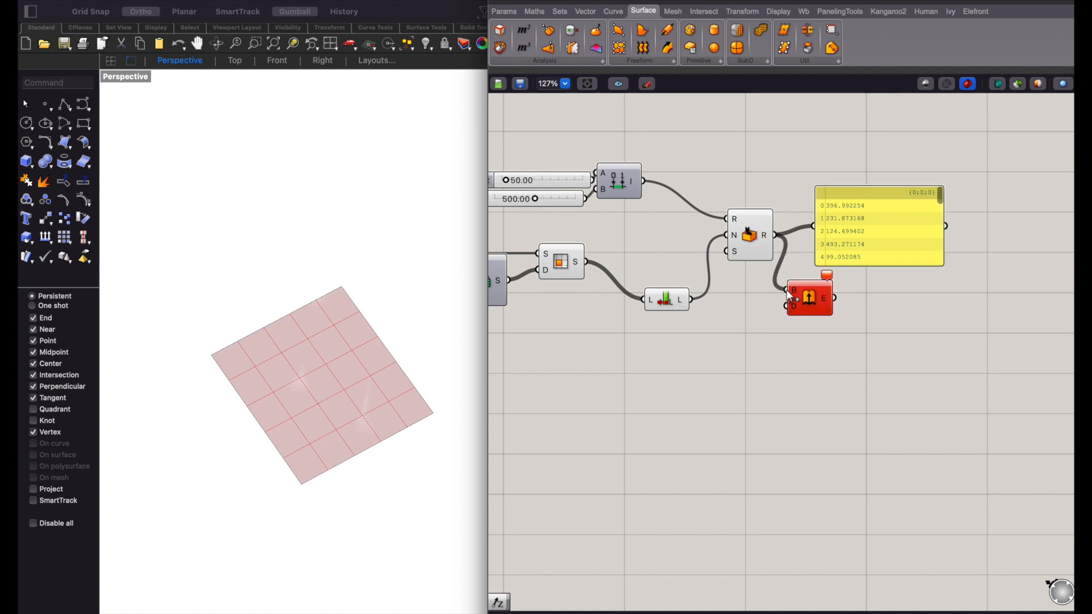
{"action": "left_click_drag", "start_coordinate": [788, 289], "coordinate": [777, 236], "text": "ctrl"}
{"action": "right_click_drag", "start_coordinate": [687, 252], "coordinate": [734, 275]}
{"action": "left_click_drag", "start_coordinate": [634, 286], "coordinate": [897, 189]}
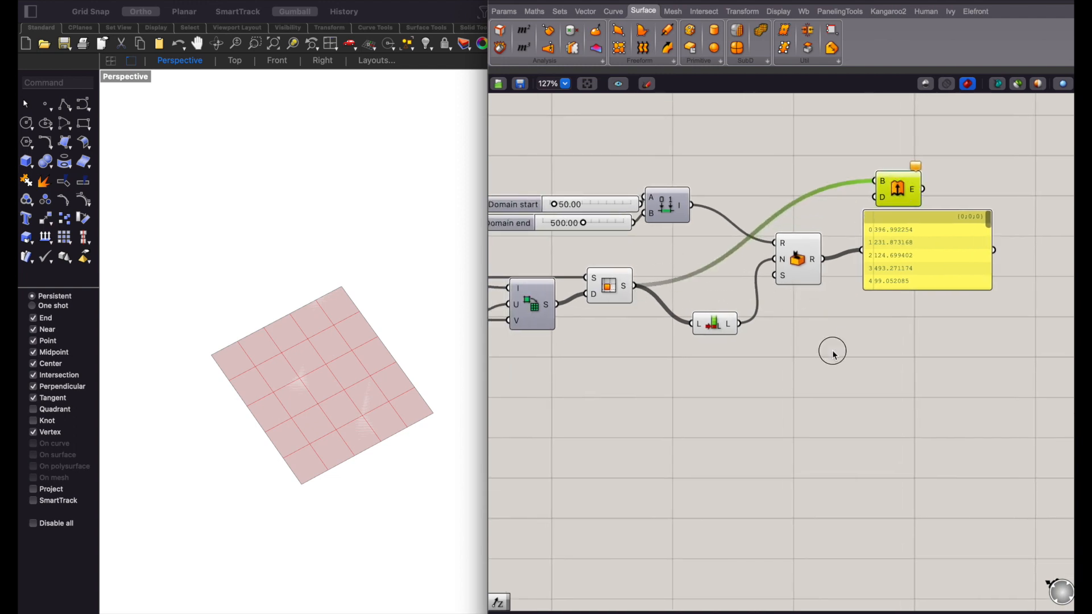
- Add a Unit Z component, feed it with the Random output and connect its vector to Extrude's D input
{"action": "double_click", "coordinate": [833, 351]}
{"action": "type", "text": "z"}
{"action": "left_click", "coordinate": [833, 338]}
{"action": "left_click_drag", "start_coordinate": [824, 260], "coordinate": [876, 197]}
- Delete the panel and place the Unit Z component directly beside the Random component
{"action": "left_click", "coordinate": [902, 230]}
{"action": "key", "text": "Delete"}
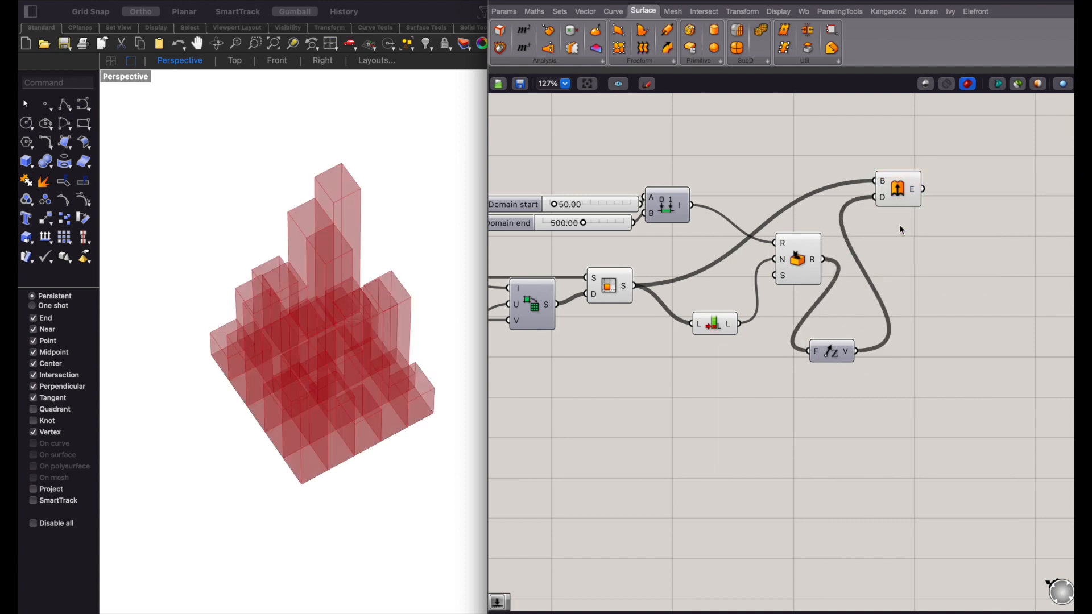
{"action": "scroll", "coordinate": [874, 270], "scroll_direction": "right", "scroll_amount": 3}
{"action": "left_click", "coordinate": [754, 344]}
{"action": "left_click_drag", "start_coordinate": [754, 344], "coordinate": [788, 253]}
{"action": "left_click", "coordinate": [827, 291]}
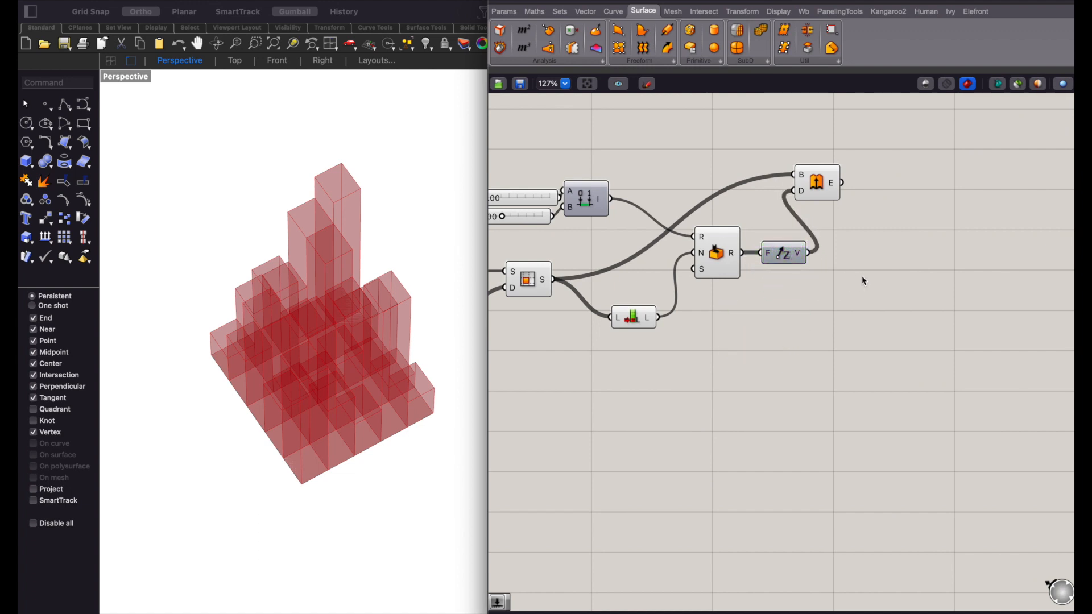
- Add a Custom Preview component beside Extrude and connect the Extrude output to its G input
{"action": "scroll", "coordinate": [702, 259], "scroll_direction": "left", "scroll_amount": 3}
{"action": "left_click_drag", "start_coordinate": [738, 197], "coordinate": [817, 272]}
{"action": "scroll", "coordinate": [817, 272], "scroll_direction": "right", "scroll_amount": 3}
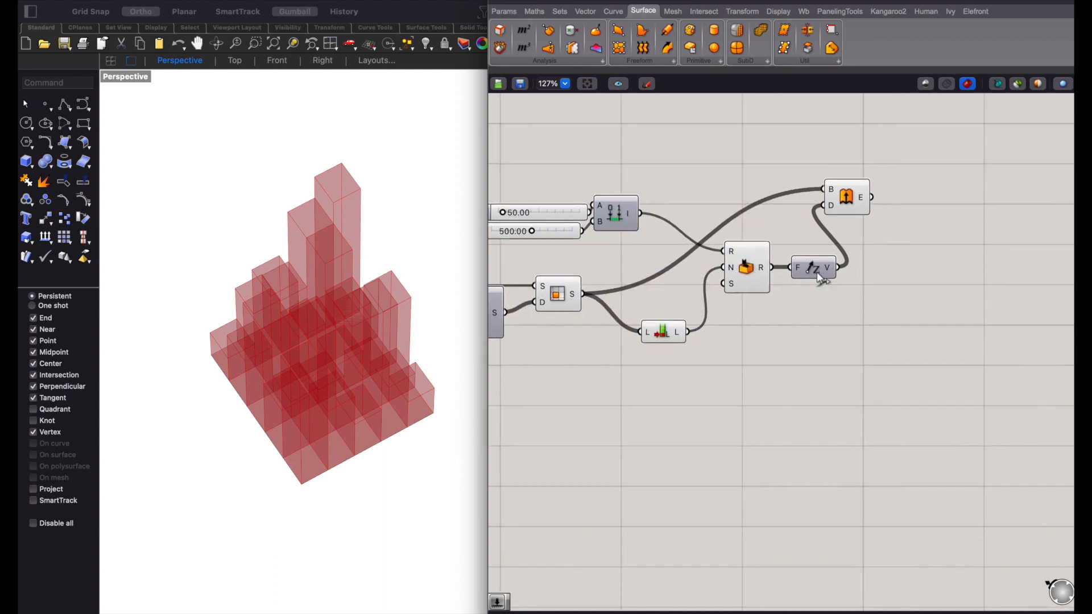
{"action": "double_click", "coordinate": [932, 268]}
{"action": "type", "text": "preview"}
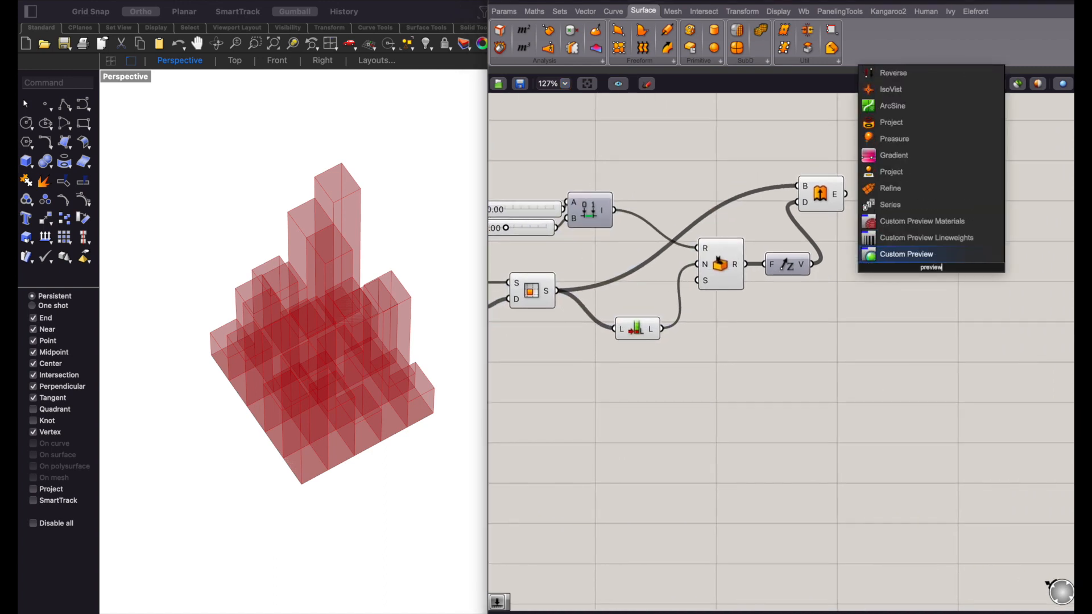
{"action": "key", "text": "Return"}
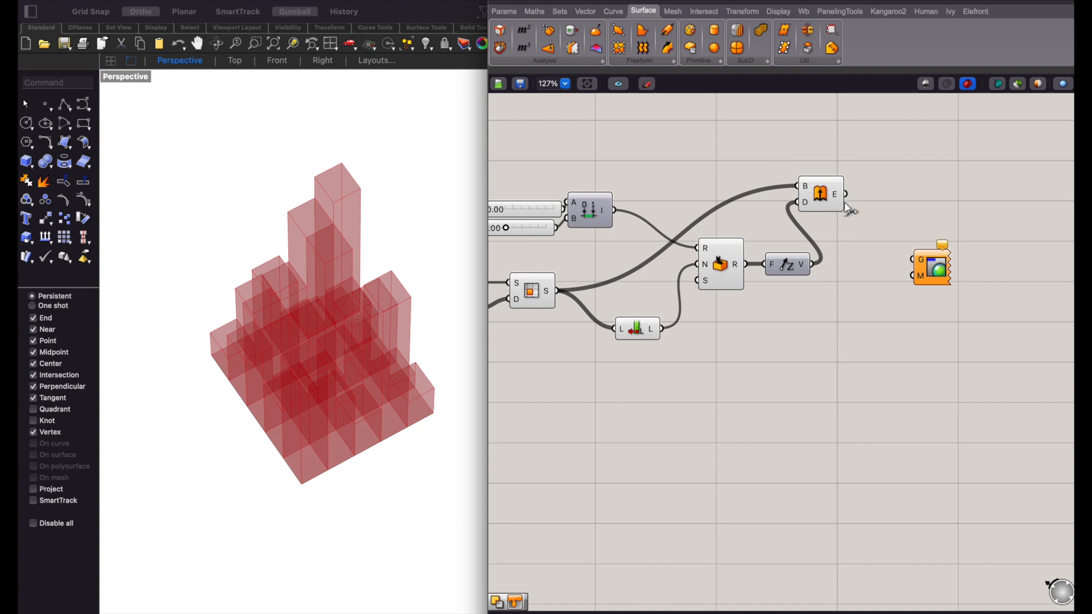
{"action": "left_click_drag", "start_coordinate": [847, 200], "coordinate": [955, 204]}
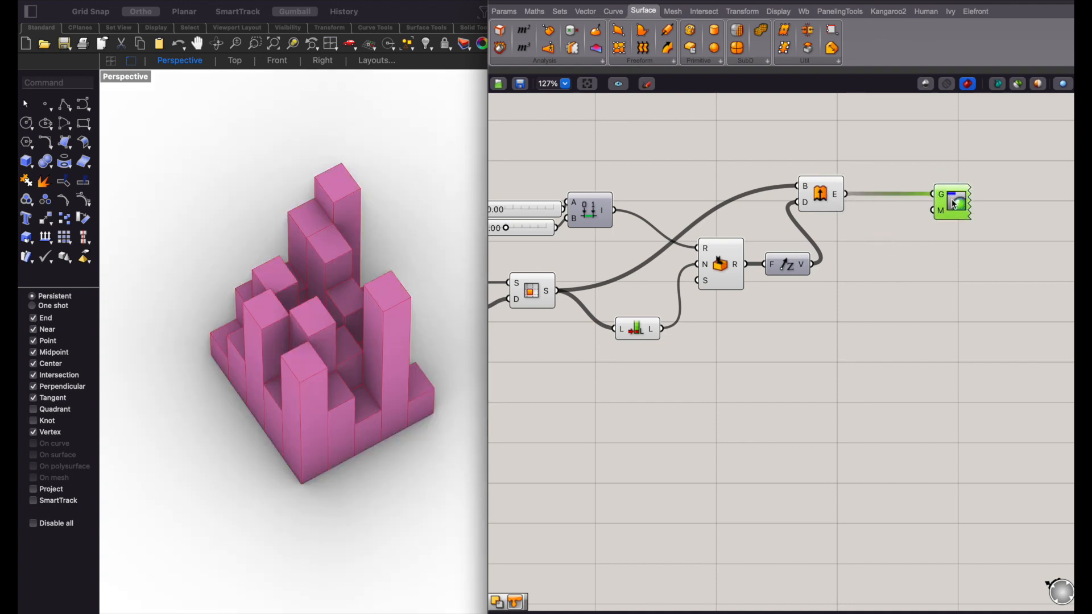
- Connect a white Colour Swatch to the Custom Preview's M input and turn off the Extrude component's own preview
{"action": "double_click", "coordinate": [912, 257]}
{"action": "type", "text": "swatch"}
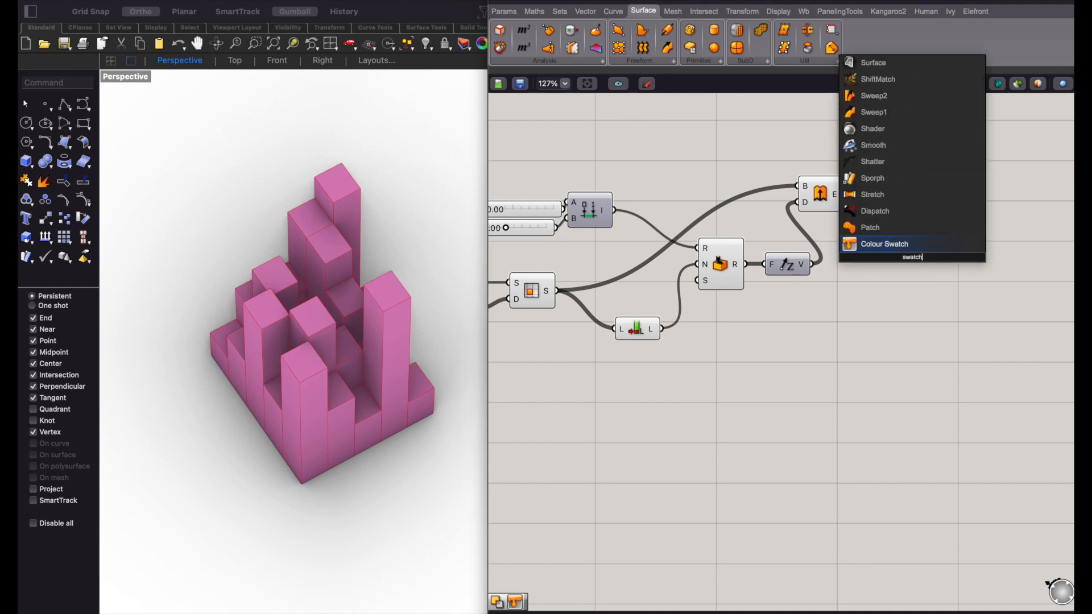
{"action": "key", "text": "Return"}
{"action": "left_click_drag", "start_coordinate": [933, 210], "coordinate": [944, 261]}
{"action": "right_click", "coordinate": [833, 205]}
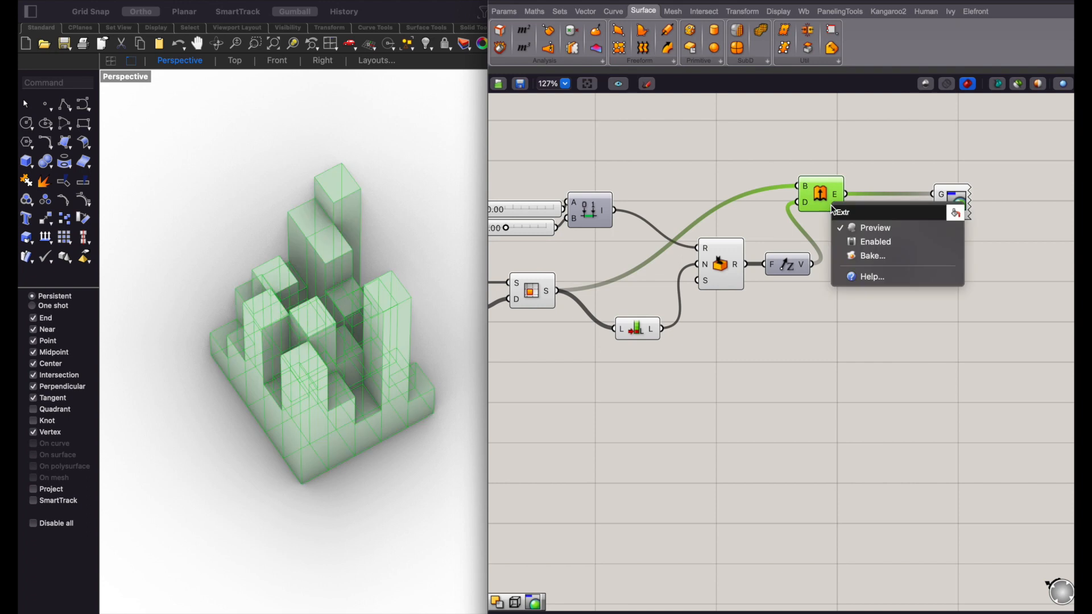
{"action": "left_click", "coordinate": [801, 302]}
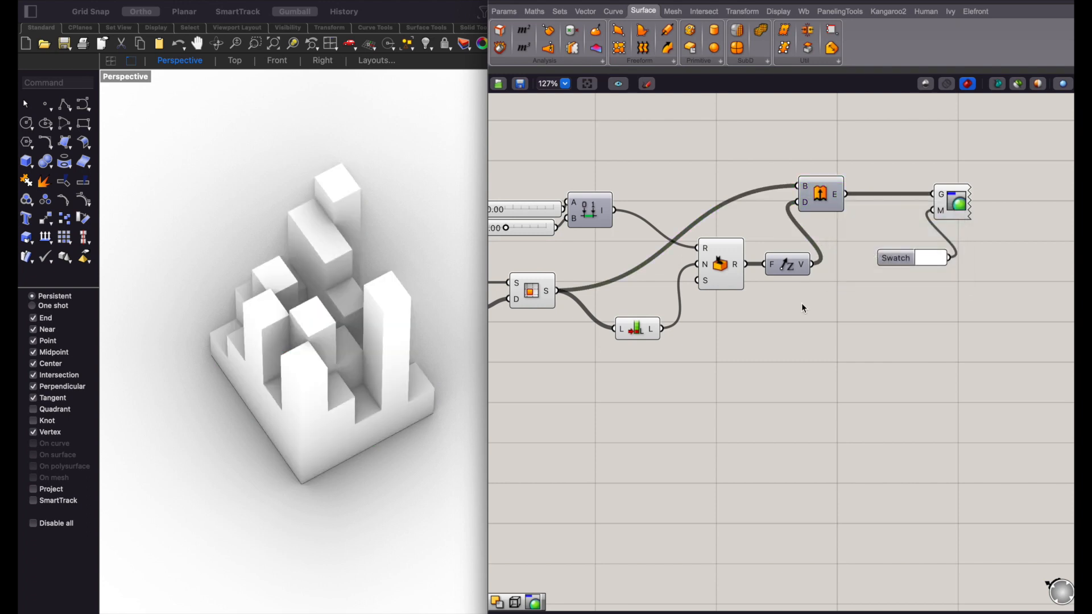
- Add a Brep Wireframe component above the Custom Preview and connect the Extrude output to its B input
{"action": "double_click", "coordinate": [696, 174]}
{"action": "type", "text": "wire"}
{"action": "key", "text": "Return"}
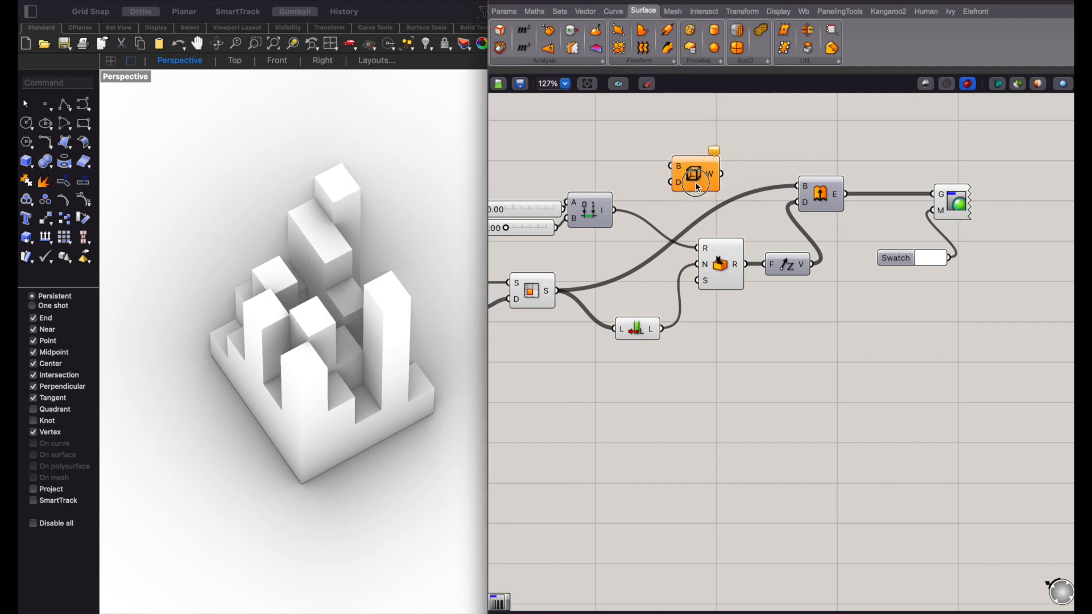
{"action": "left_click_drag", "start_coordinate": [698, 185], "coordinate": [911, 147]}
{"action": "left_click_drag", "start_coordinate": [849, 196], "coordinate": [947, 136]}
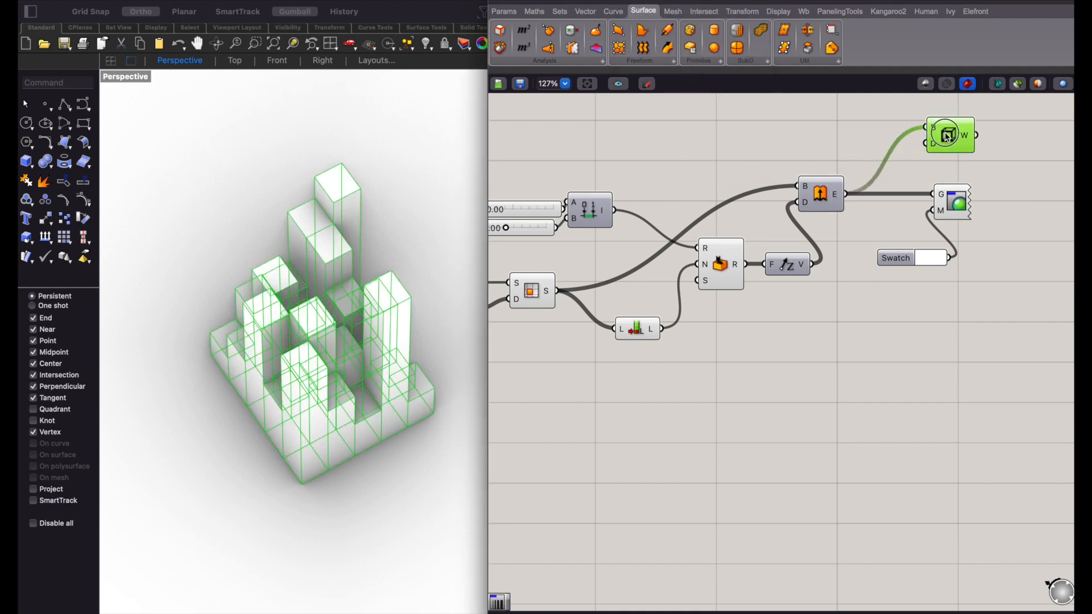
{"action": "left_click", "coordinate": [872, 304]}
{"action": "scroll", "coordinate": [872, 306], "scroll_direction": "up", "scroll_amount": 1}
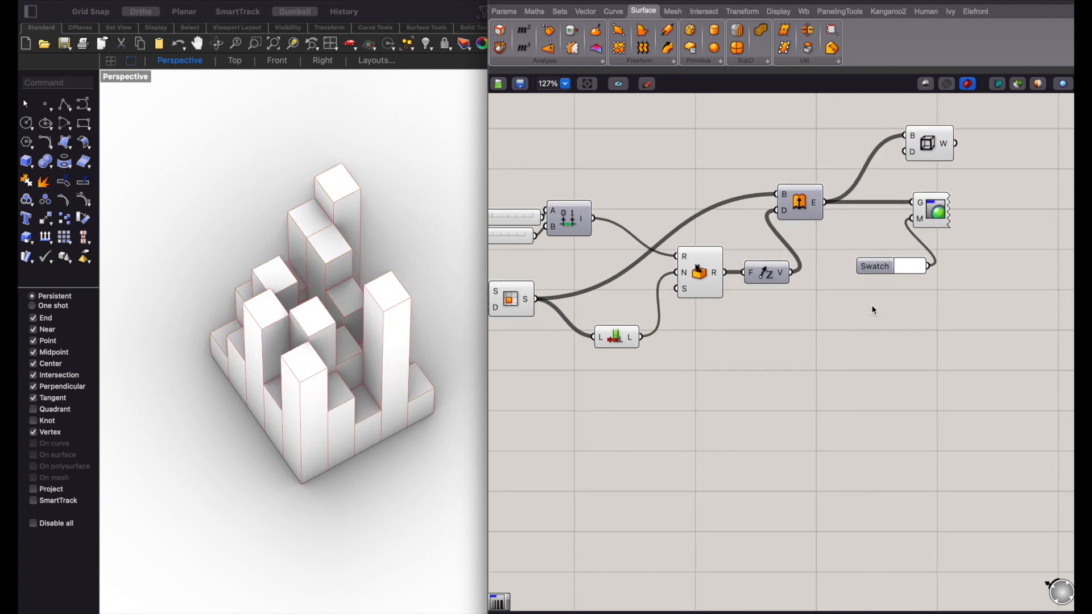
- Add a panel below the Unit Z component and connect the Random output to it
{"action": "double_click", "coordinate": [845, 310]}
{"action": "type", "text": "panel"}
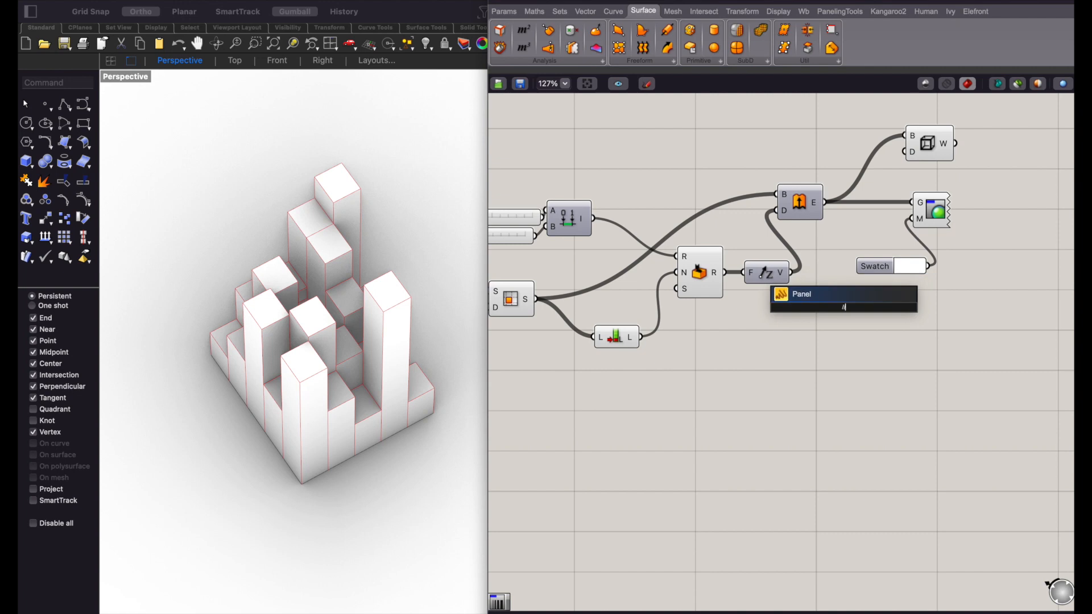
{"action": "left_click", "coordinate": [836, 294]}
{"action": "left_click_drag", "start_coordinate": [836, 294], "coordinate": [847, 324]}
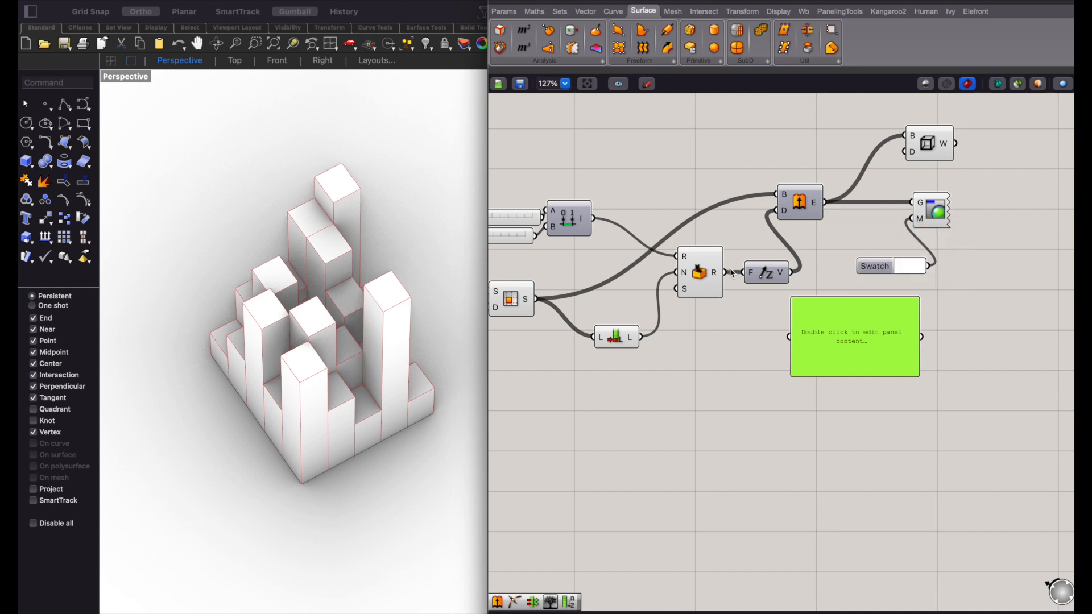
{"action": "left_click_drag", "start_coordinate": [729, 273], "coordinate": [795, 360]}
{"action": "scroll", "coordinate": [844, 359], "scroll_direction": "up", "scroll_amount": 4}
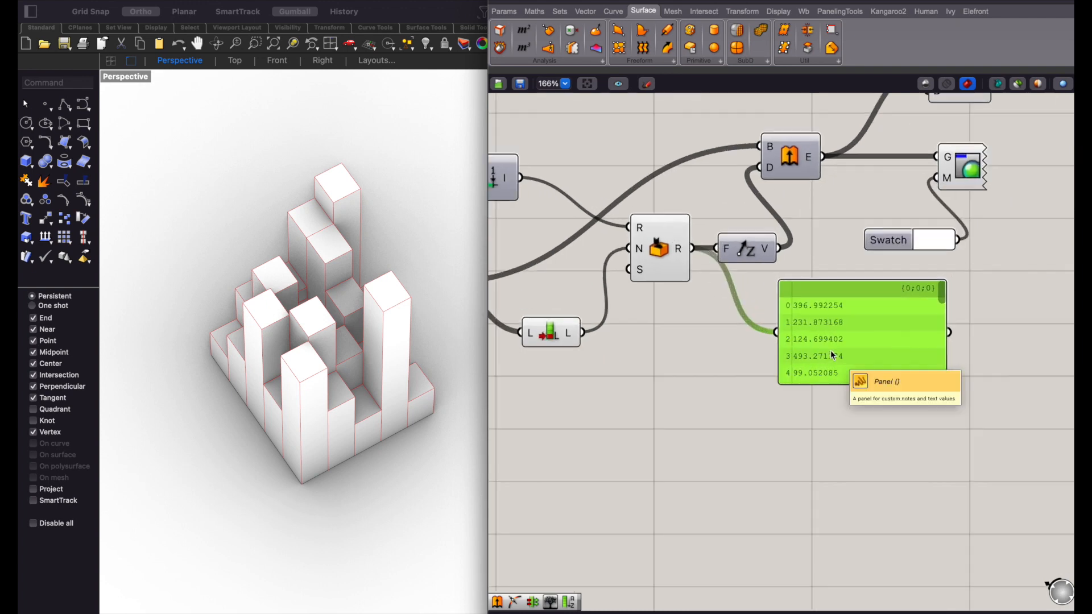
{"action": "scroll", "coordinate": [831, 354], "scroll_direction": "down", "scroll_amount": 3}
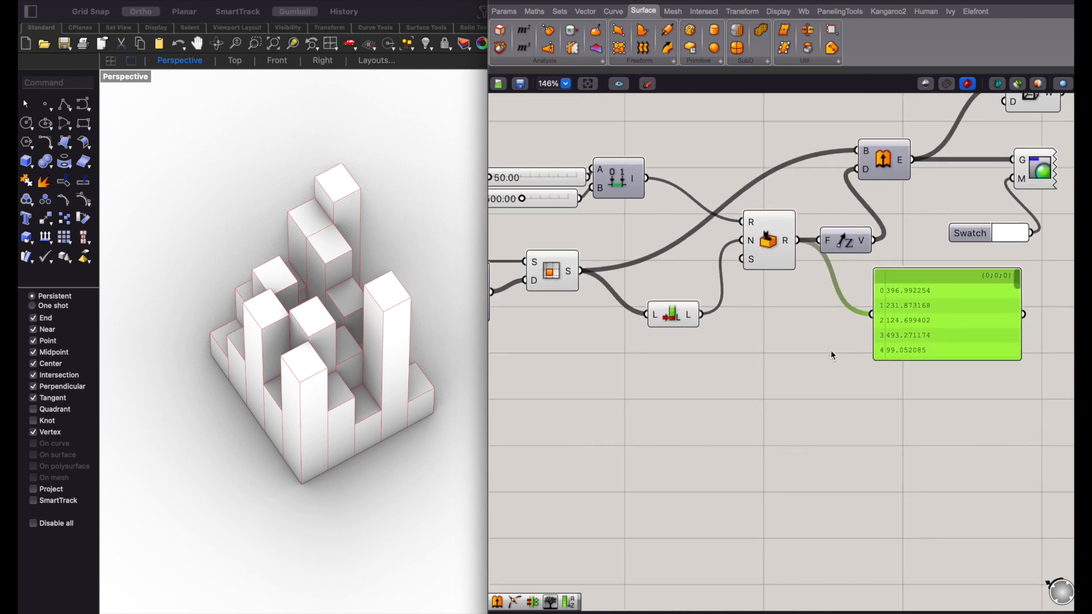
{"action": "left_click", "coordinate": [832, 354]}
{"action": "scroll", "coordinate": [831, 353], "scroll_direction": "down", "scroll_amount": 2}
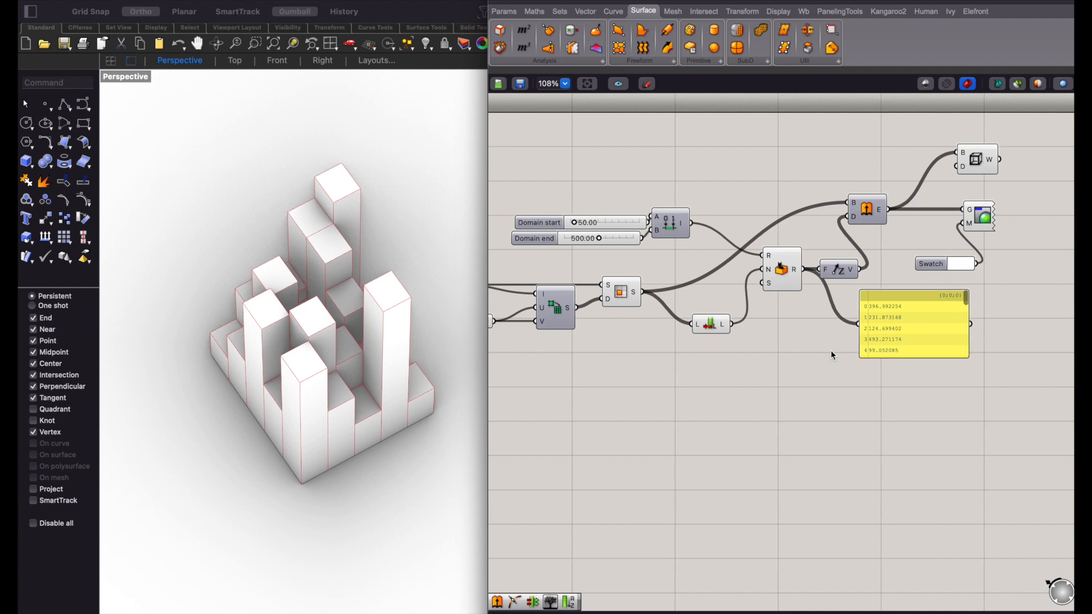
{"action": "scroll", "coordinate": [831, 353], "scroll_direction": "right", "scroll_amount": 1}
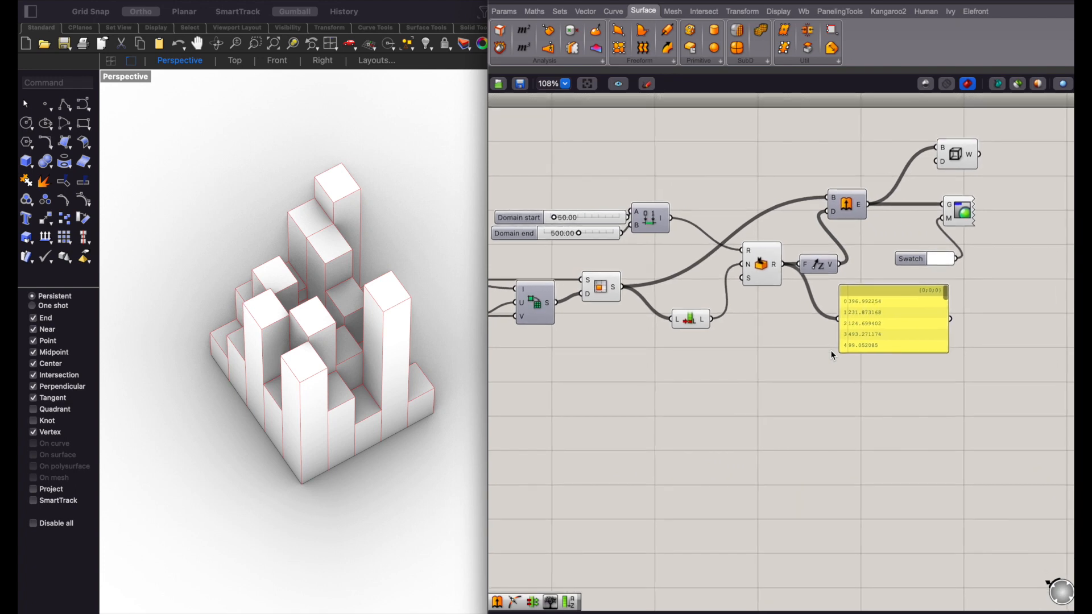
- Add a second panel below the sub-surface component containing the values 0, 150 and 300 on separate lines
{"action": "double_click", "coordinate": [600, 394]}
{"action": "type", "text": "panel"}
{"action": "key", "text": "Return"}
{"action": "left_click", "coordinate": [599, 394]}
{"action": "double_click", "coordinate": [599, 394]}
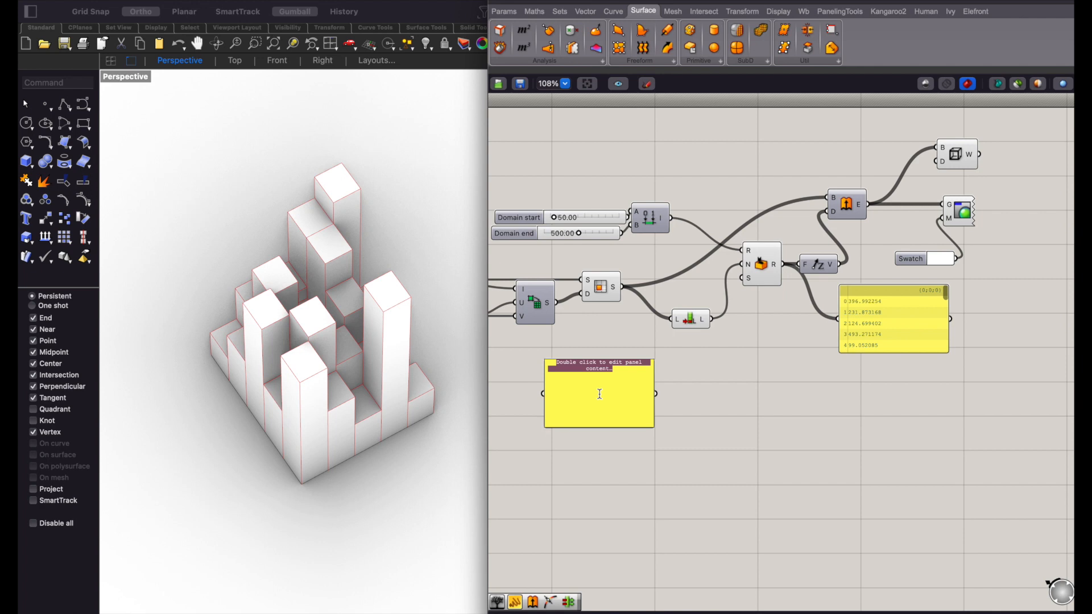
{"action": "type", "text": "150"}
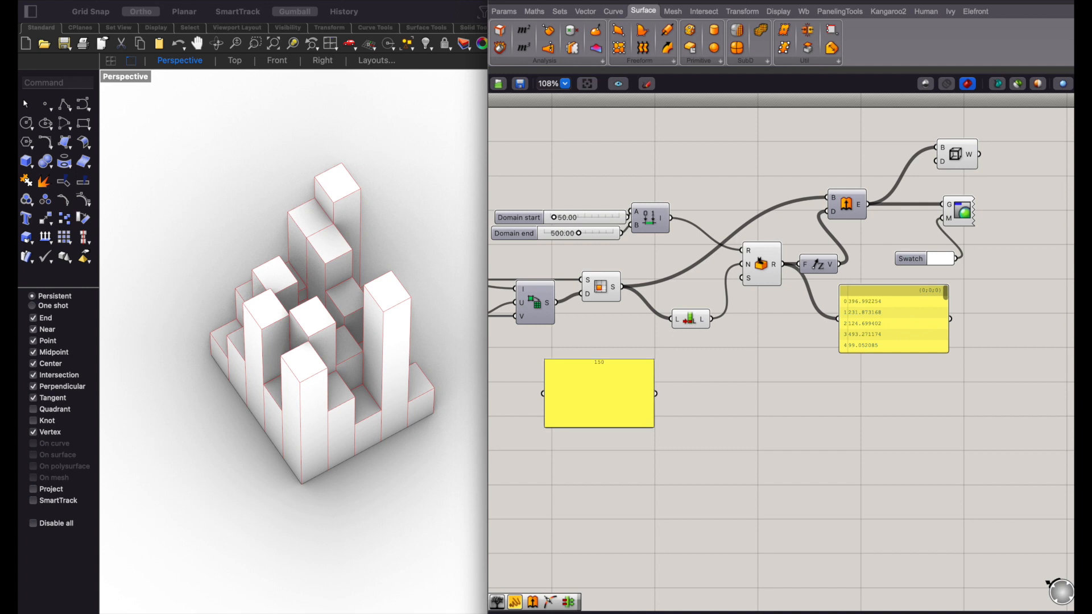
{"action": "key", "text": "BackSpace"}
{"action": "key", "text": "BackSpace"}
{"action": "type", "text": "00"}
- Turn off Multiline Data for the panel with 0, 150 and 300, and shift it slightly lower
{"action": "right_click", "coordinate": [592, 374]}
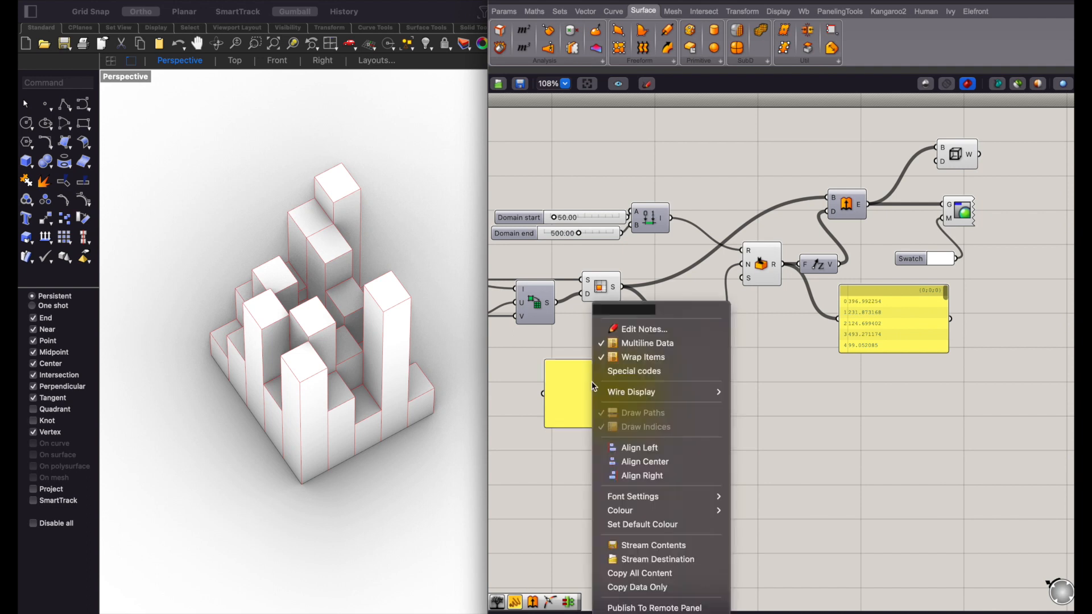
{"action": "left_click", "coordinate": [618, 346]}
{"action": "left_click_drag", "start_coordinate": [607, 394], "coordinate": [605, 417]}
{"action": "left_click", "coordinate": [702, 427]}
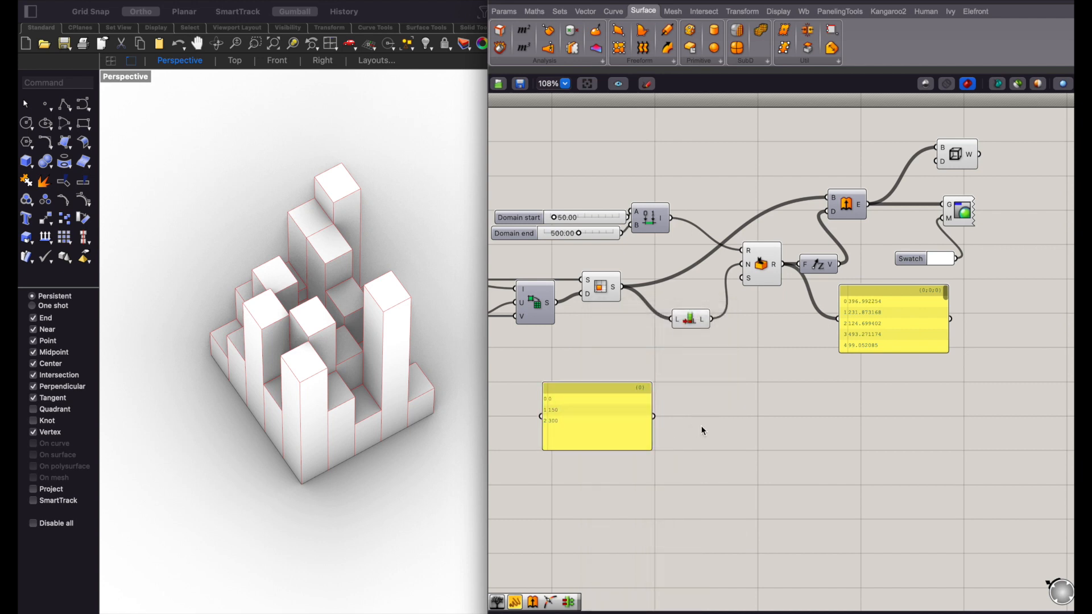
{"action": "double_click", "coordinate": [735, 438]}
{"action": "left_click", "coordinate": [754, 373]}
{"action": "double_click", "coordinate": [699, 407]}
{"action": "left_click", "coordinate": [726, 434]}
- Add a Graft Tree component below the Random component and connect the Random output to it
{"action": "double_click", "coordinate": [751, 402]}
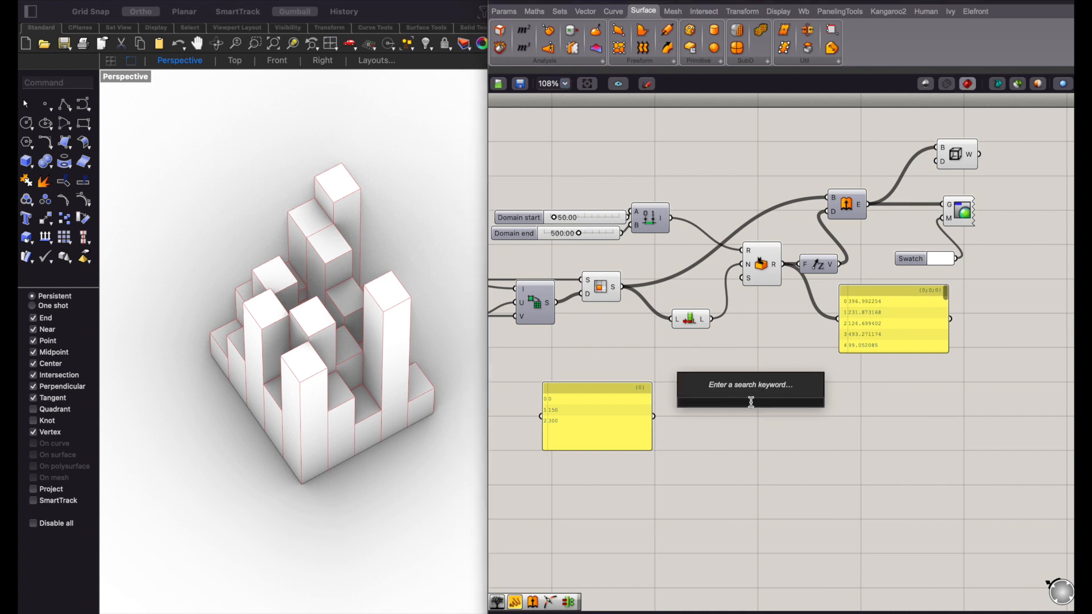
{"action": "type", "text": "gragt"}
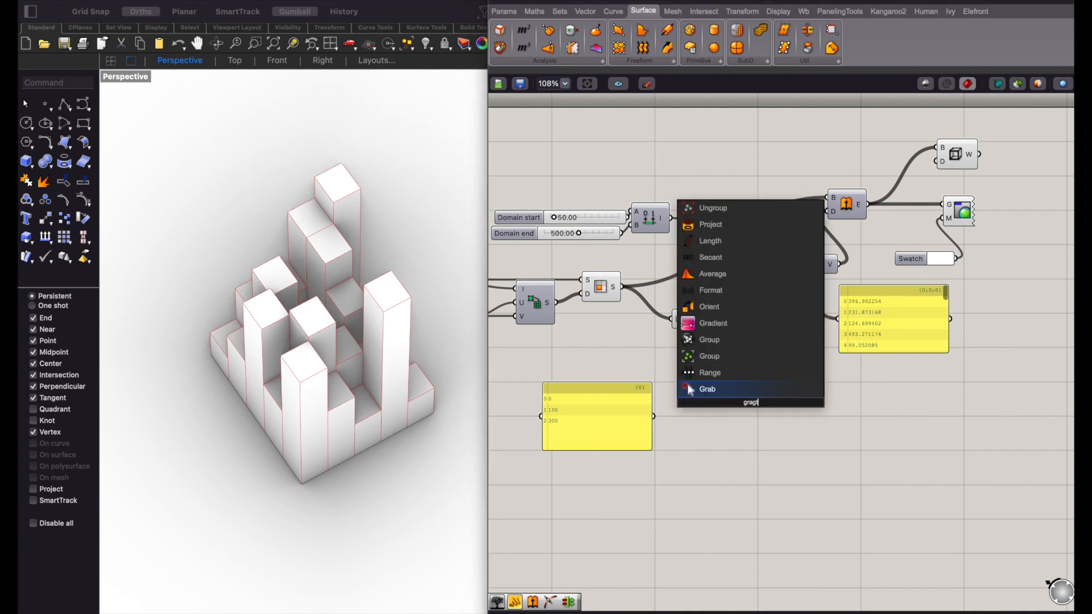
{"action": "key", "text": "BackSpace"}
{"action": "key", "text": "BackSpace"}
{"action": "type", "text": "ft"}
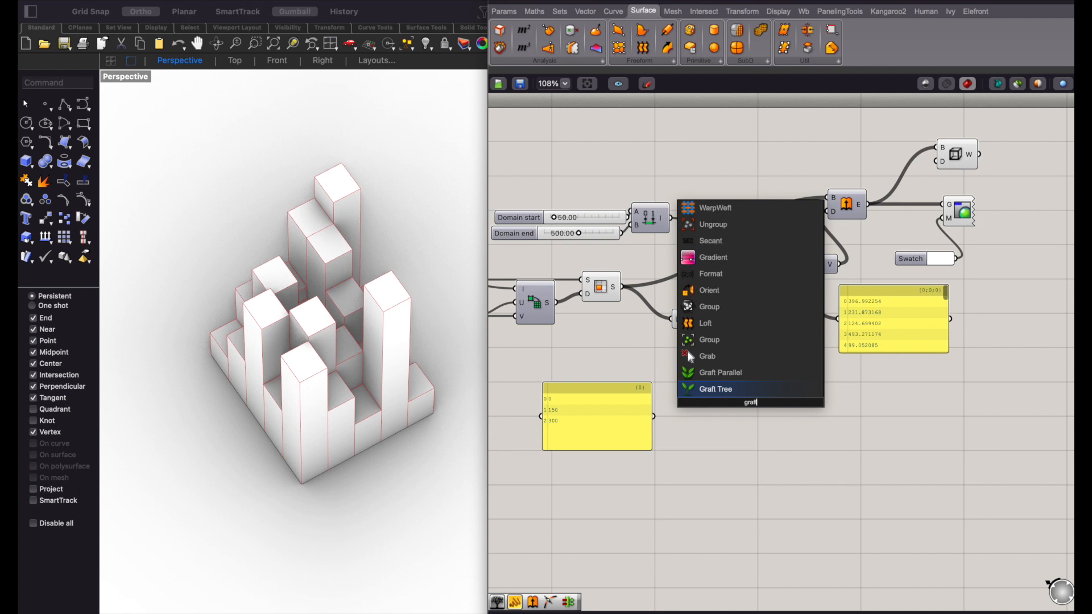
{"action": "key", "text": "Return"}
{"action": "left_click_drag", "start_coordinate": [783, 265], "coordinate": [752, 373]}
{"action": "left_click", "coordinate": [750, 440]}
- Add a Subtraction component with the grafted random values in A and the 0, 150, 300 panel in B
{"action": "double_click", "coordinate": [751, 439]}
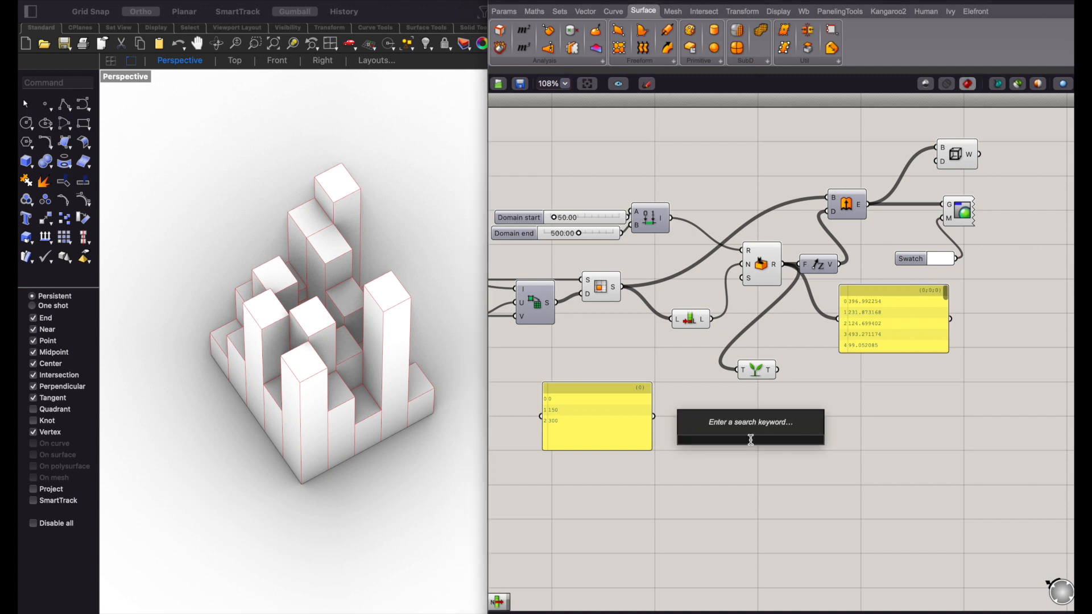
{"action": "type", "text": "Subtraction"}
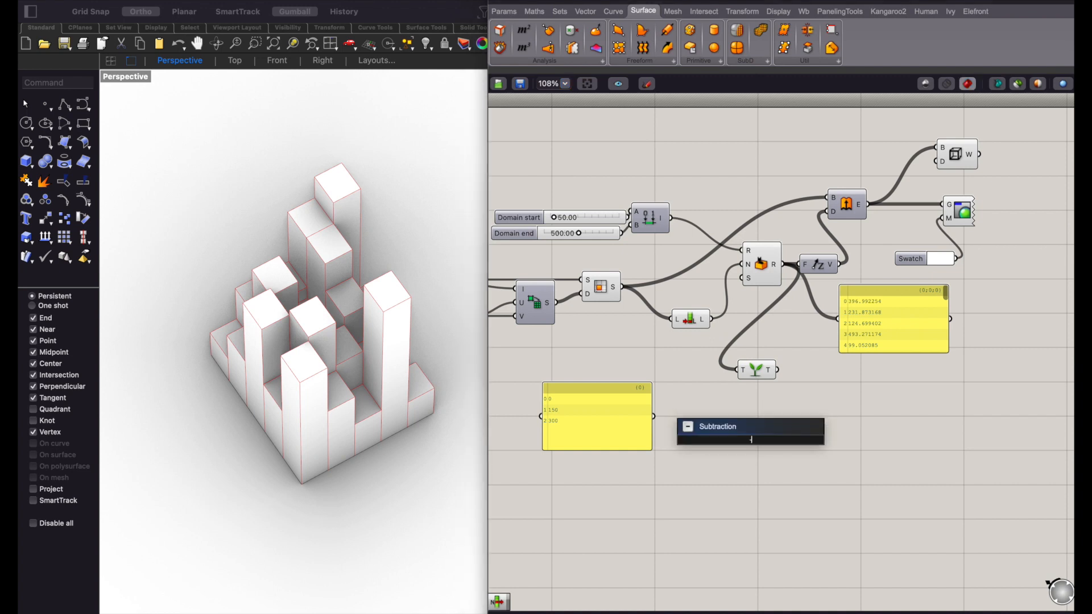
{"action": "key", "text": "Return"}
{"action": "left_click_drag", "start_coordinate": [777, 370], "coordinate": [655, 419]}
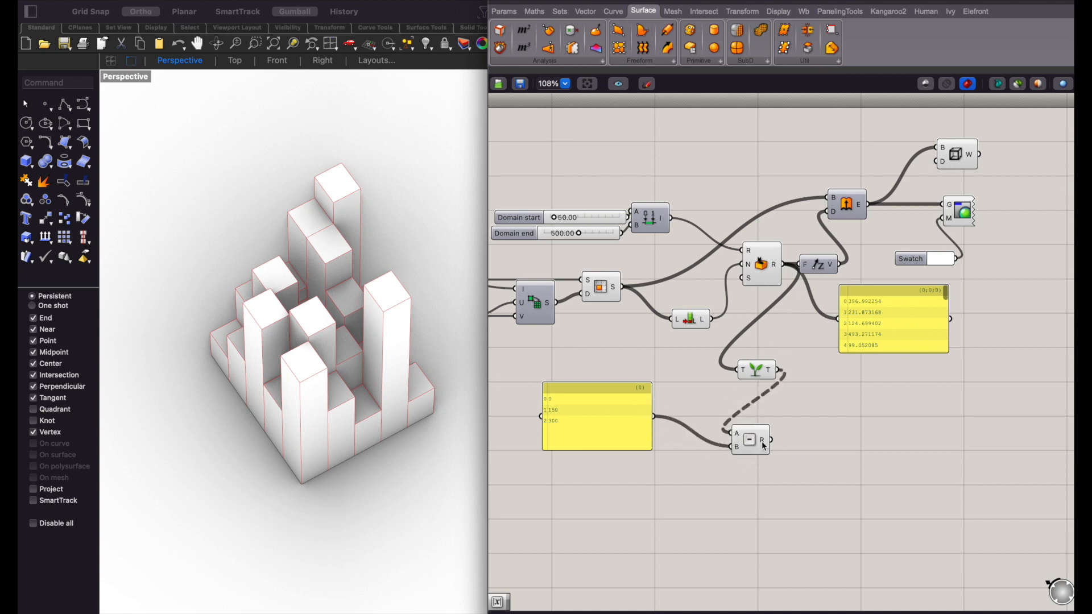
- Connect the Subtraction result to the random-values panel, reposition the component nearer the Graft Tree, and inspect its output structure
{"action": "left_click_drag", "start_coordinate": [772, 440], "coordinate": [837, 333]}
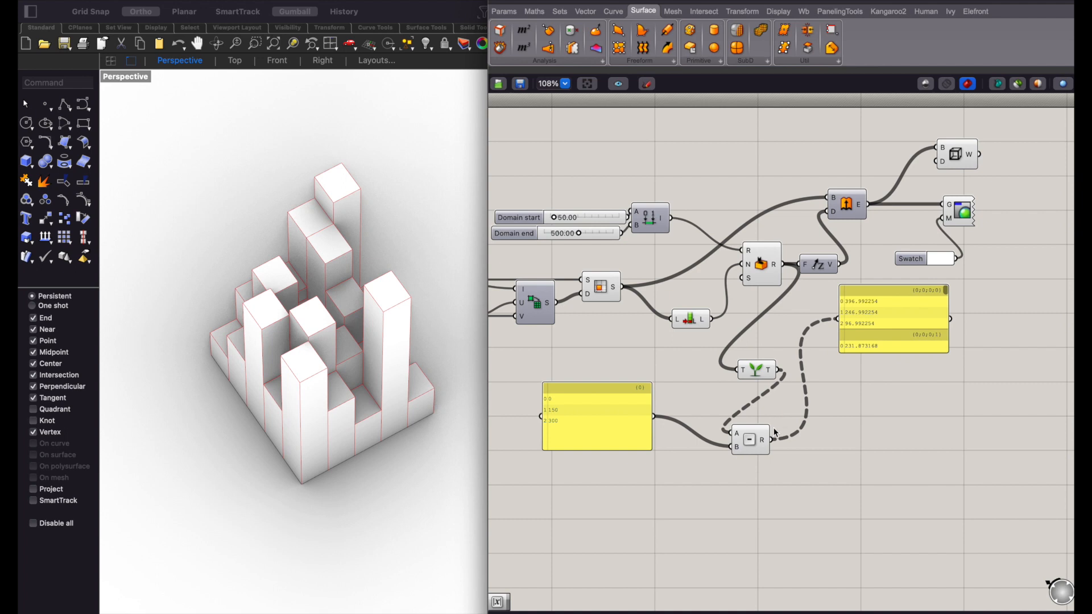
{"action": "left_click_drag", "start_coordinate": [759, 440], "coordinate": [807, 401]}
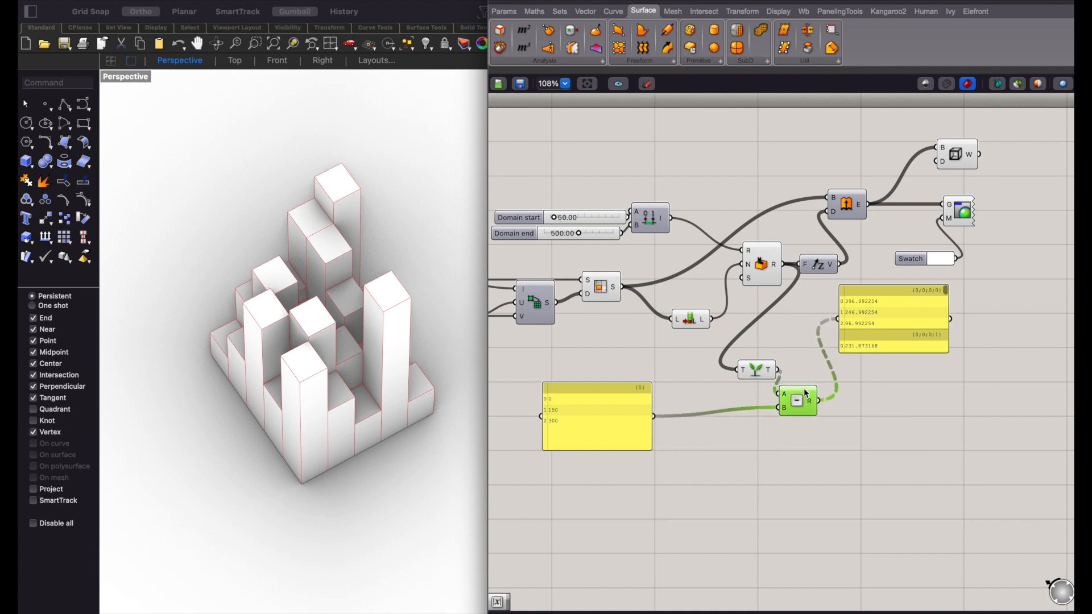
{"action": "mouse_move", "coordinate": [810, 397]}
{"action": "mouse_move", "coordinate": [773, 371]}
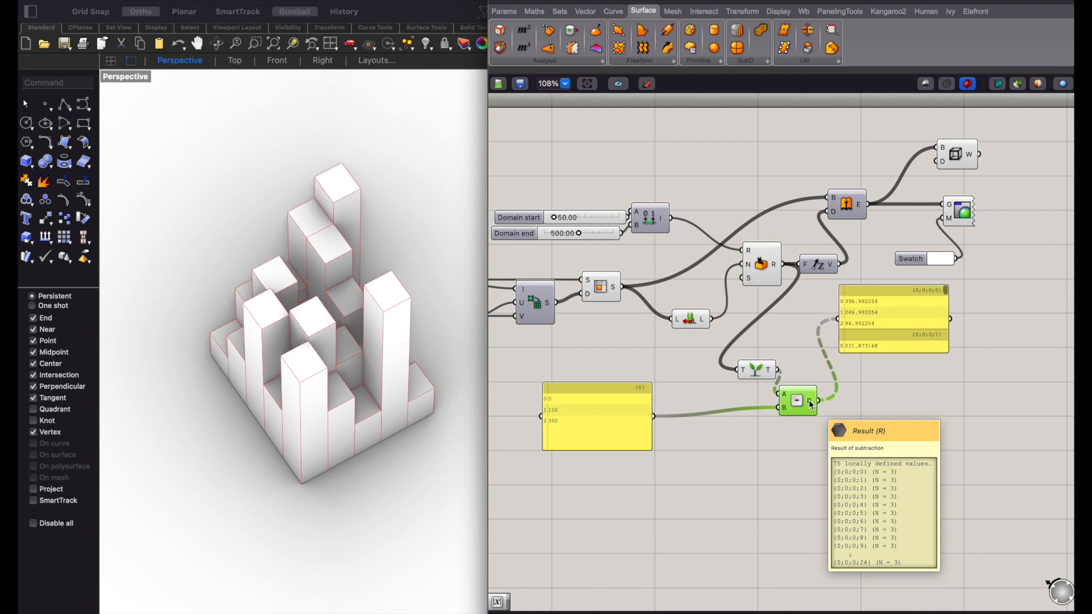
- Add an Absolute component to the right of the Subtraction component and connect the Subtraction result to its x input
{"action": "scroll", "coordinate": [812, 404], "scroll_direction": "right", "scroll_amount": 3}
{"action": "left_click", "coordinate": [824, 414]}
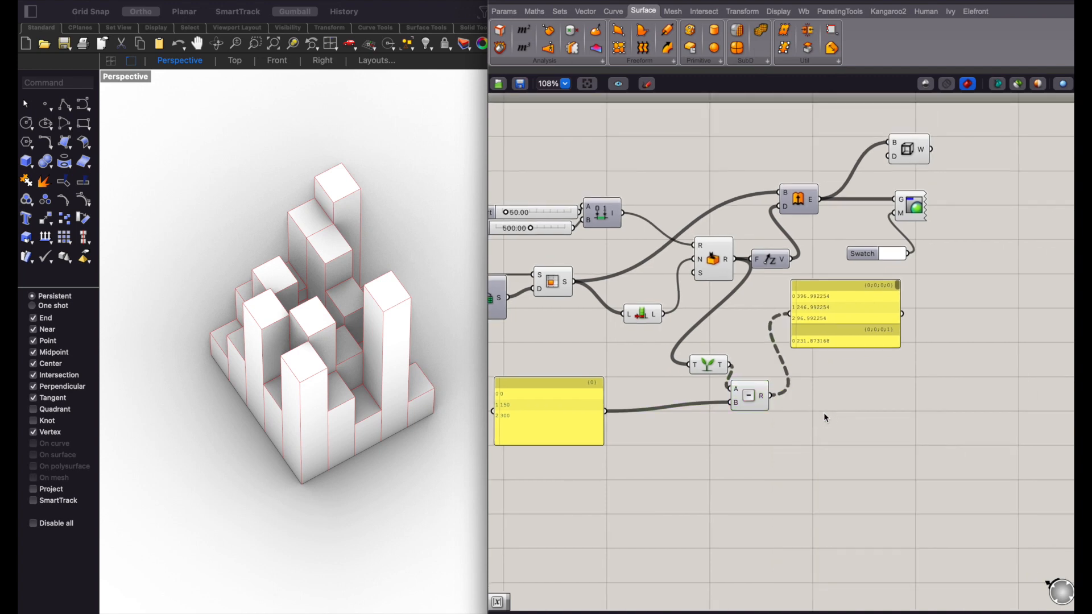
{"action": "double_click", "coordinate": [829, 418]}
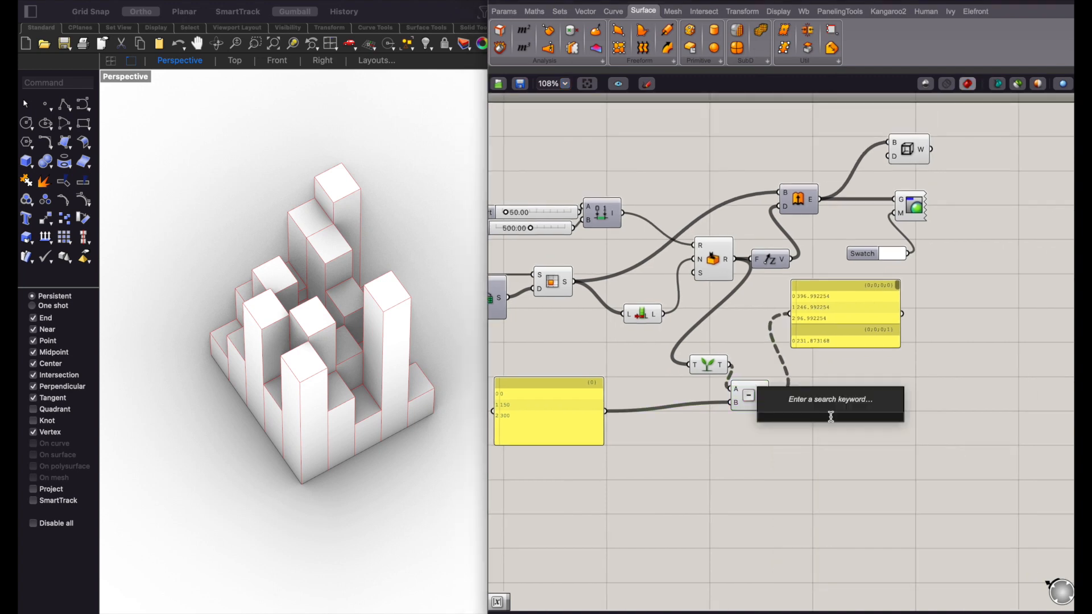
{"action": "type", "text": "abs"}
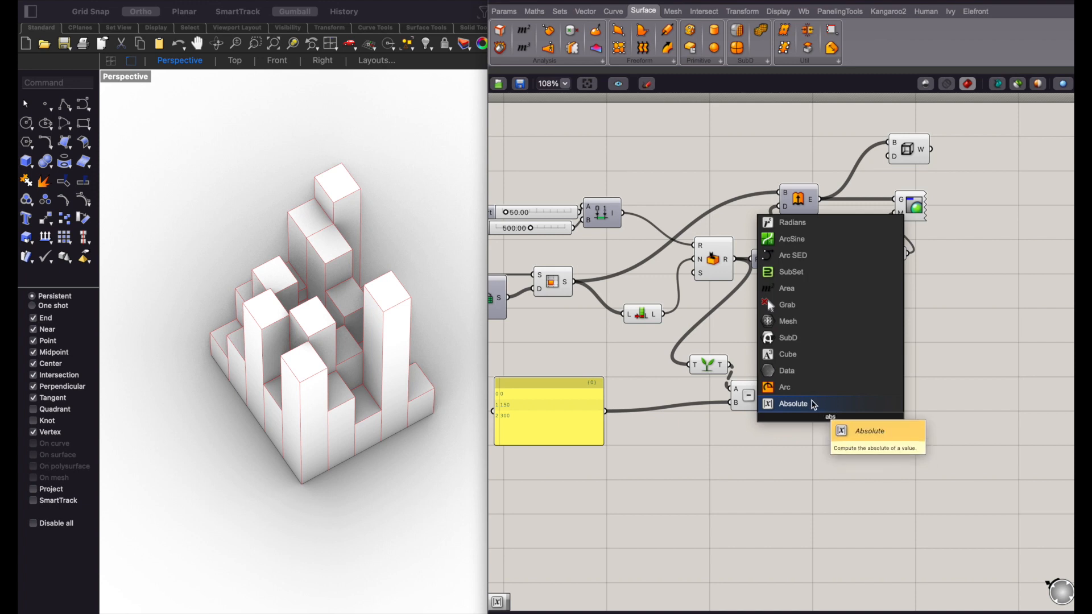
{"action": "left_click", "coordinate": [811, 404]}
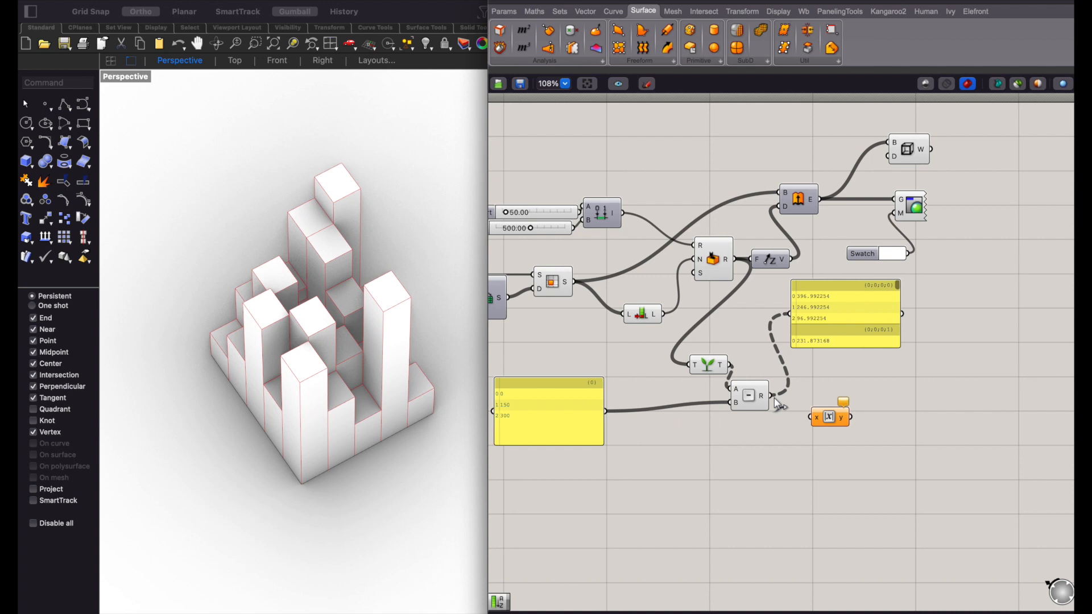
{"action": "left_click_drag", "start_coordinate": [773, 396], "coordinate": [810, 399]}
{"action": "left_click", "coordinate": [814, 435]}
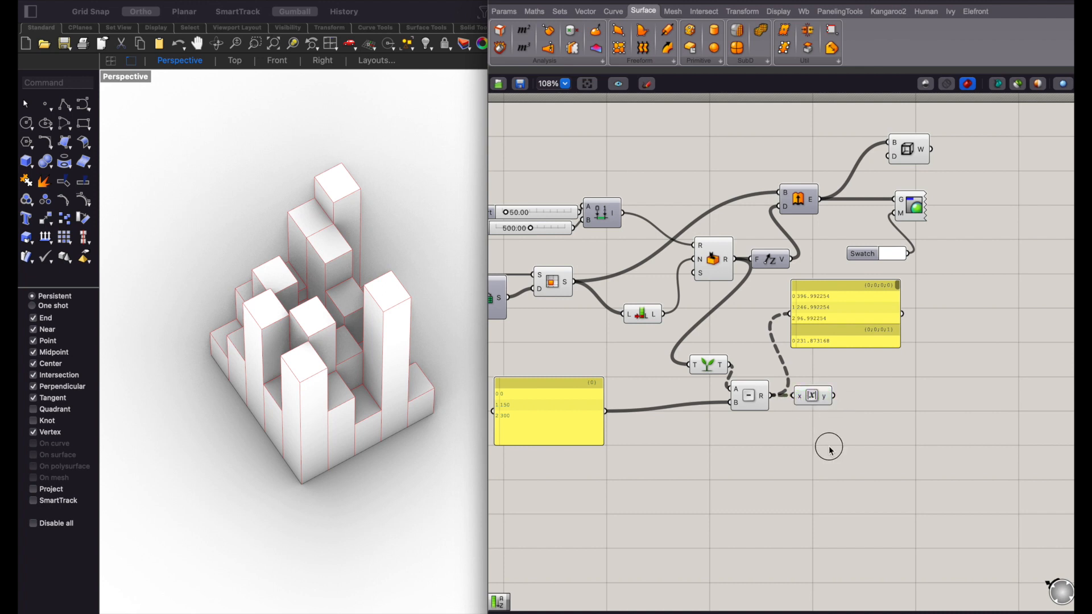
- Add a Sort List component with the absolute values in K and the 0, 150, 300 panel in A
{"action": "double_click", "coordinate": [829, 447]}
{"action": "type", "text": "sort"}
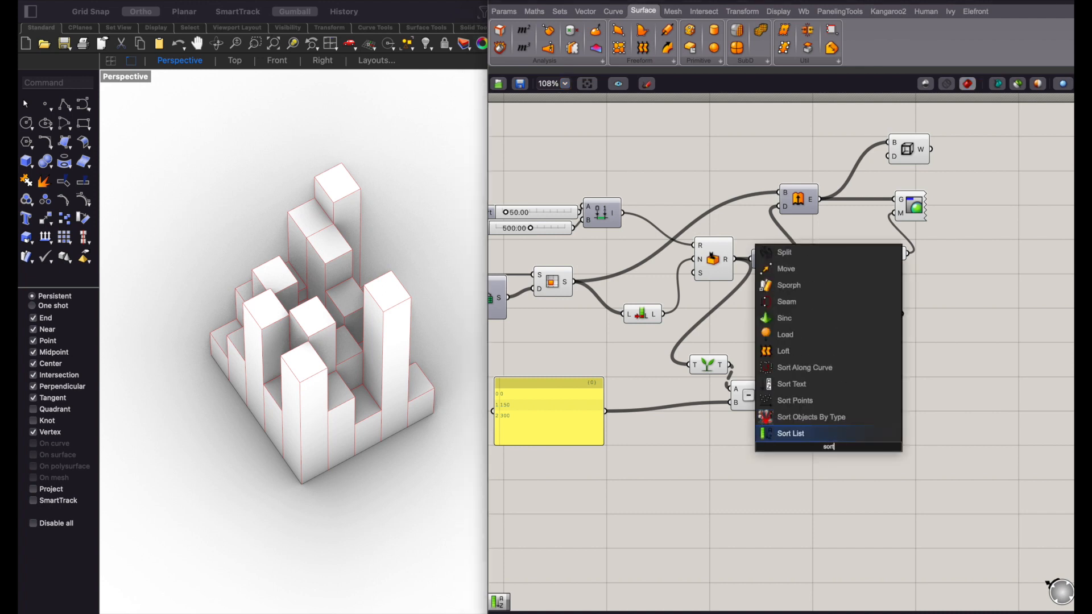
{"action": "key", "text": "Return"}
{"action": "left_click_drag", "start_coordinate": [835, 397], "coordinate": [872, 397]}
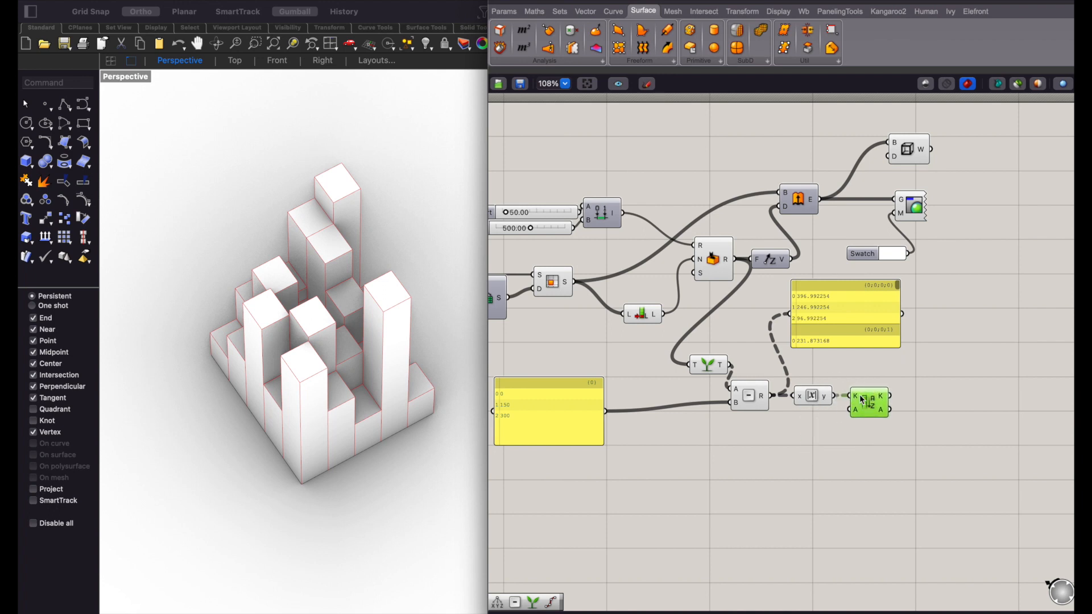
{"action": "left_click_drag", "start_coordinate": [607, 411], "coordinate": [852, 410]}
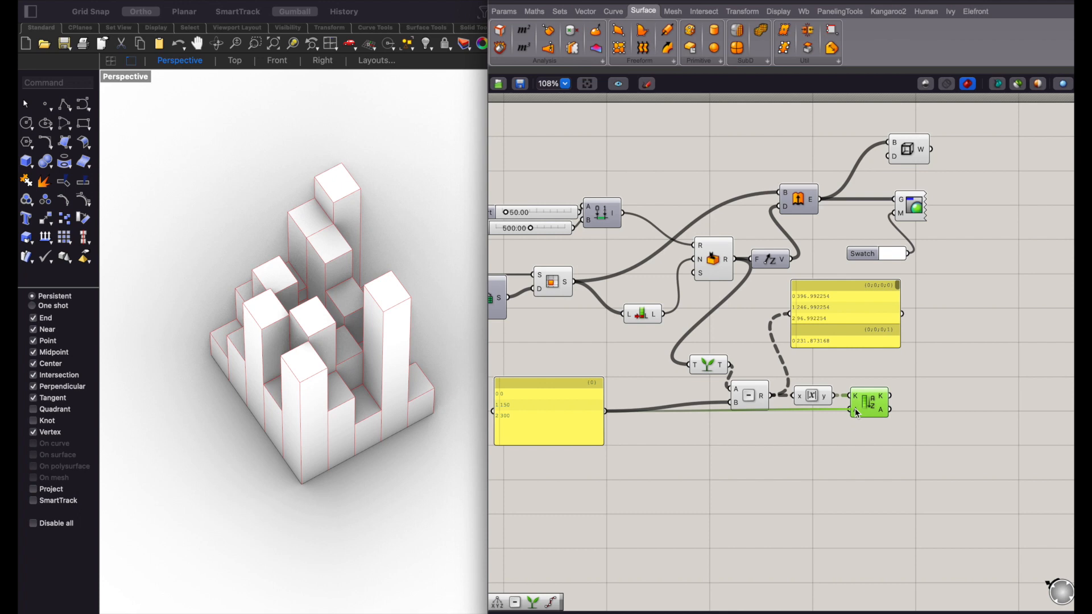
- Add a panel below Sort List and connect the sorted A output to it
{"action": "scroll", "coordinate": [879, 425], "scroll_direction": "right", "scroll_amount": 3}
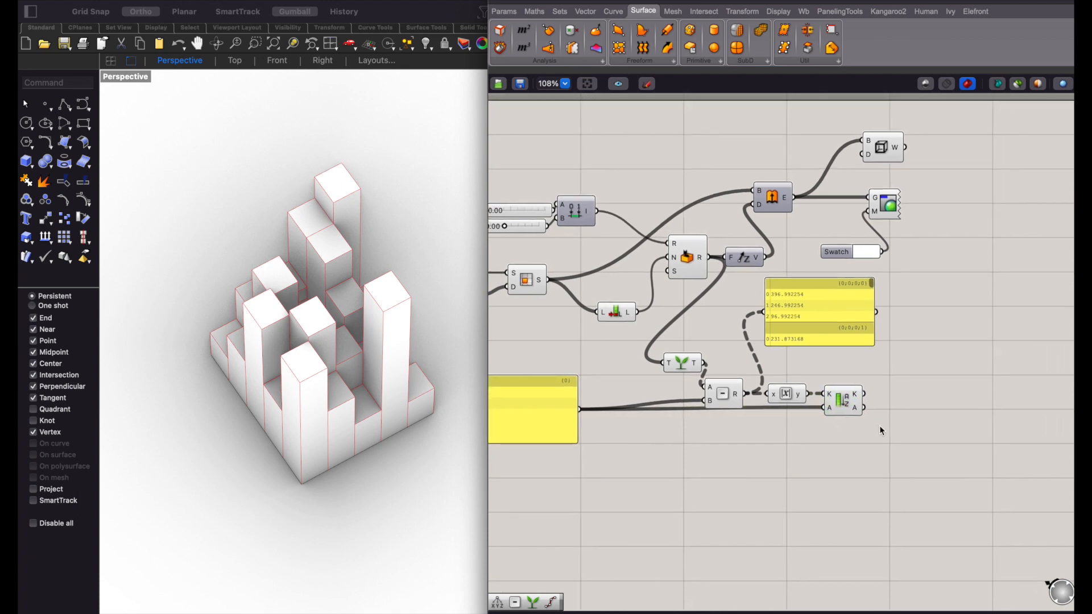
{"action": "double_click", "coordinate": [879, 428]}
{"action": "type", "text": "//"}
{"action": "key", "text": "Return"}
{"action": "left_click_drag", "start_coordinate": [864, 408], "coordinate": [897, 514]}
{"action": "scroll", "coordinate": [916, 428], "scroll_direction": "right", "scroll_amount": 3}
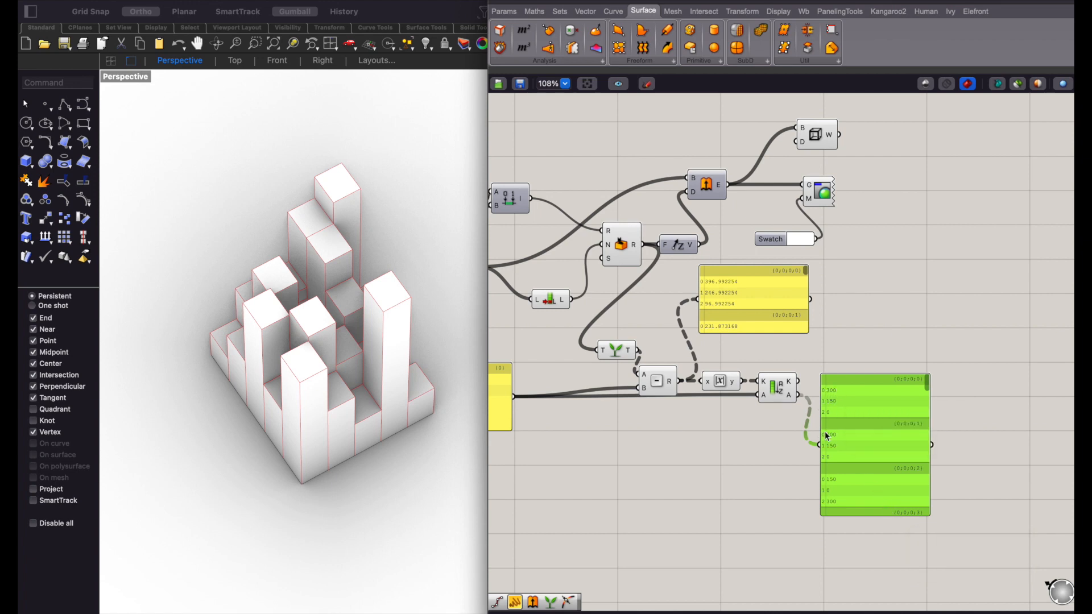
- Add a List Item component, connect Sort List's A output to its L input, and delete the sorted-values panel
{"action": "left_click", "coordinate": [734, 462]}
{"action": "double_click", "coordinate": [734, 462]}
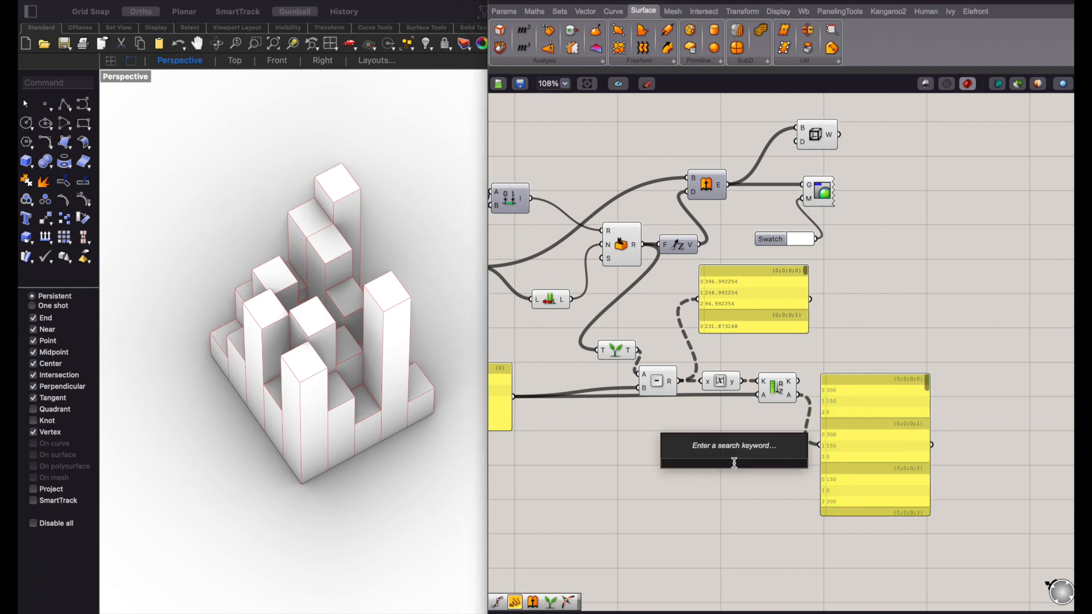
{"action": "type", "text": "list"}
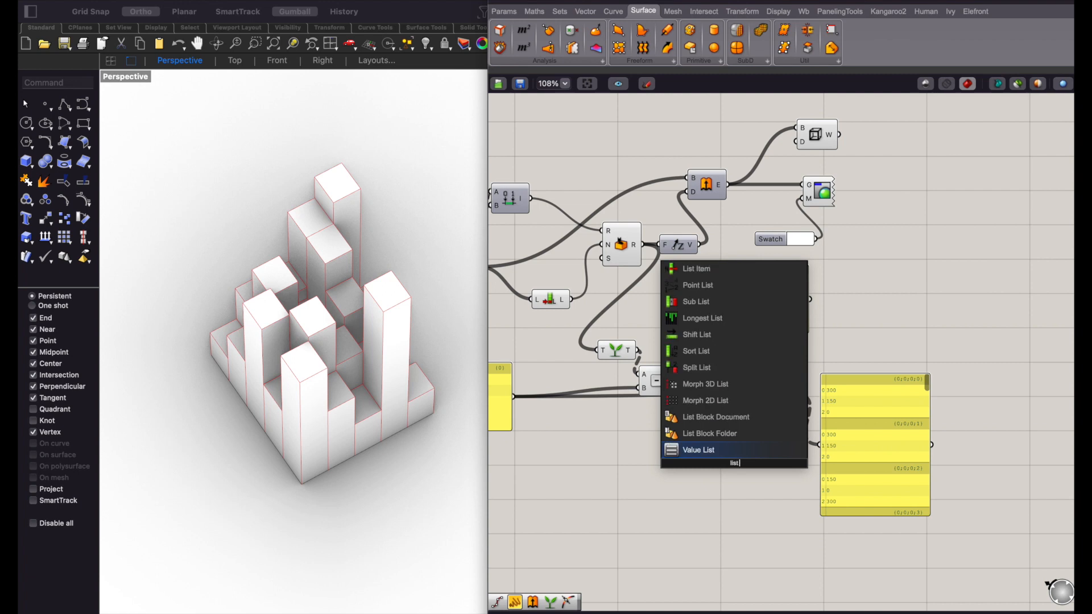
{"action": "type", "text": " item"}
{"action": "key", "text": "Return"}
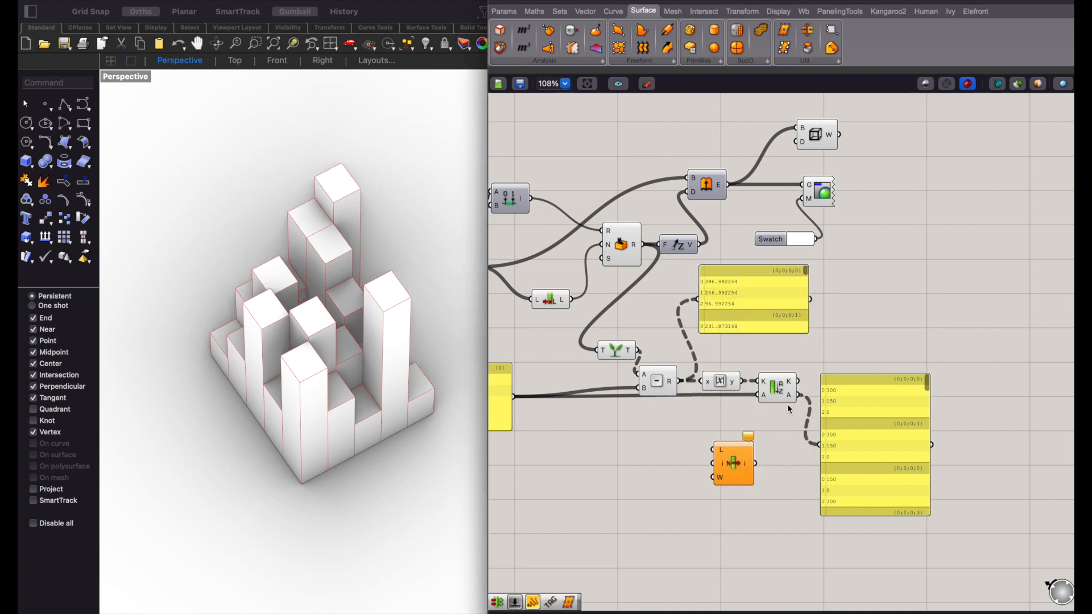
{"action": "left_click_drag", "start_coordinate": [800, 395], "coordinate": [845, 408]}
{"action": "left_click", "coordinate": [876, 449]}
{"action": "key", "text": "Delete"}
- Connect an enlarged panel to the List Item output, set it farther right, and flatten the List Item output
{"action": "left_click", "coordinate": [932, 344]}
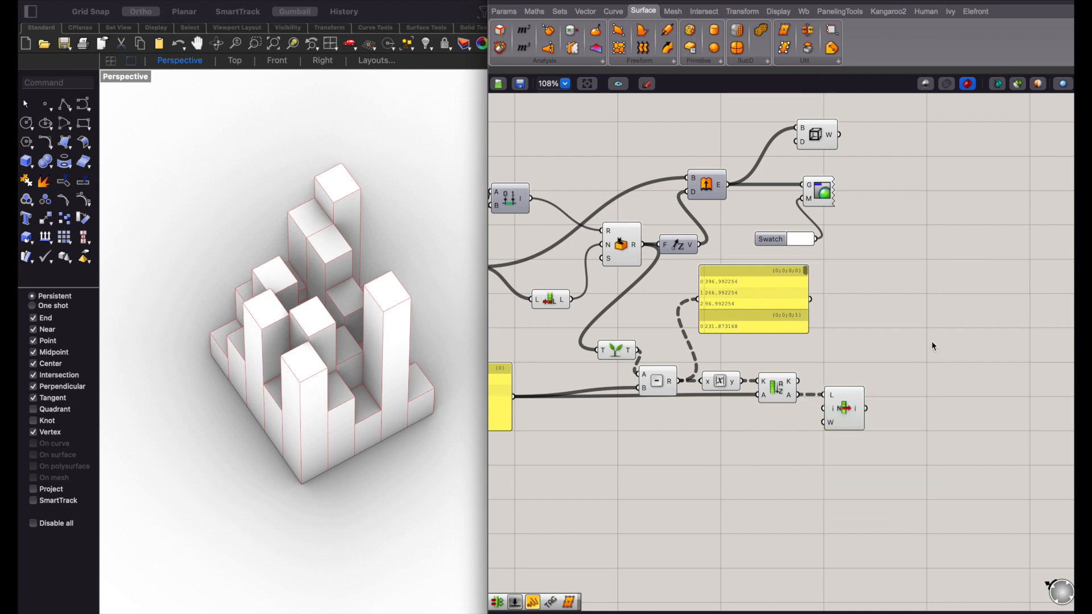
{"action": "double_click", "coordinate": [932, 345]}
{"action": "type", "text": "panel"}
{"action": "key", "text": "Return"}
{"action": "left_click_drag", "start_coordinate": [876, 344], "coordinate": [866, 407]}
{"action": "right_click_drag", "start_coordinate": [919, 415], "coordinate": [870, 406]}
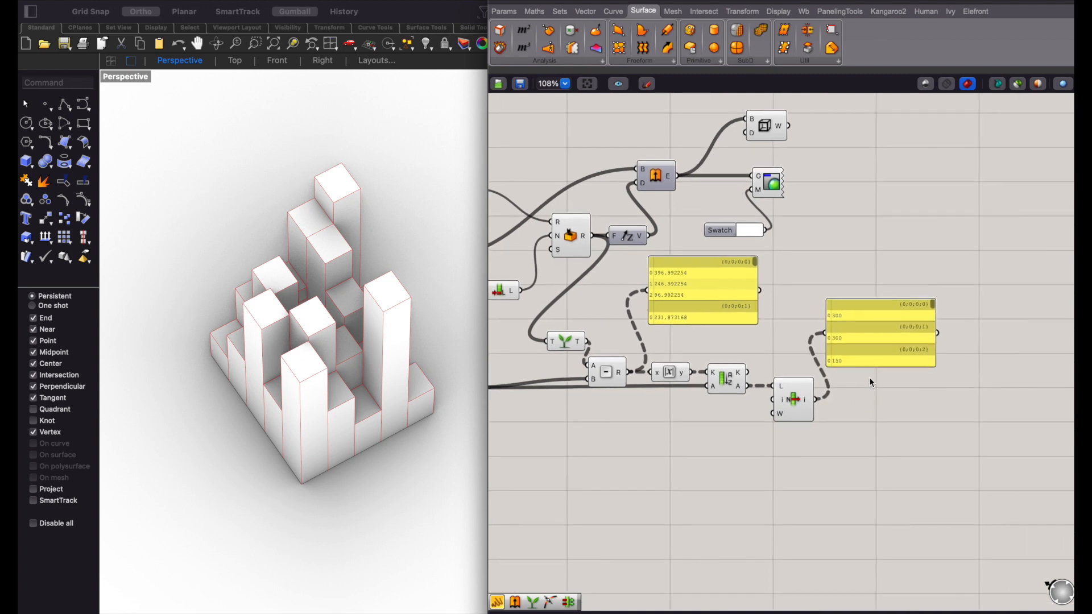
{"action": "left_click_drag", "start_coordinate": [870, 367], "coordinate": [876, 435]}
{"action": "left_click_drag", "start_coordinate": [879, 397], "coordinate": [967, 404]}
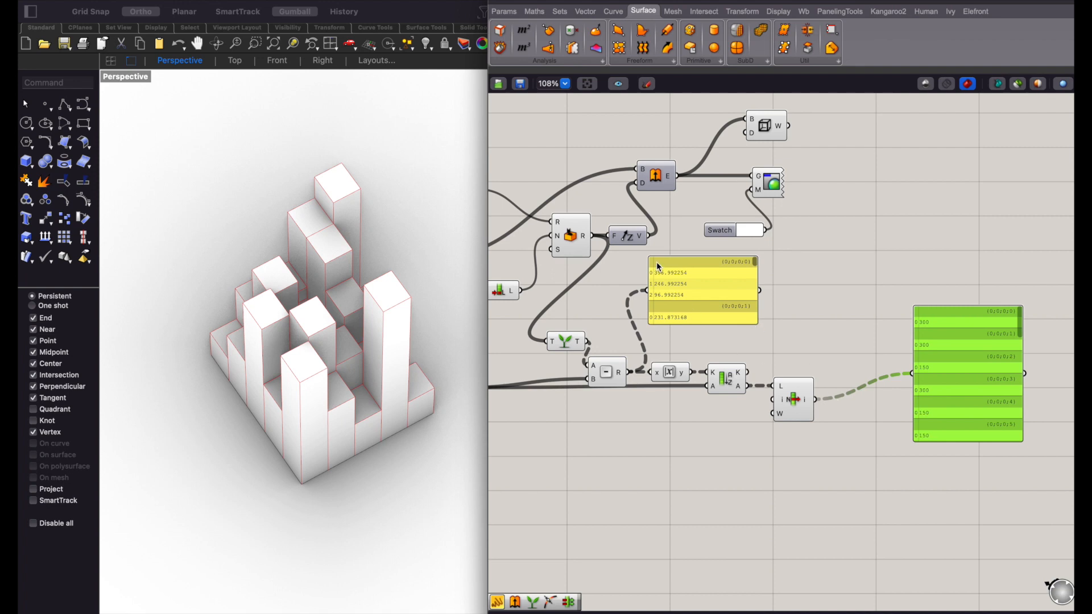
{"action": "right_click", "coordinate": [809, 400]}
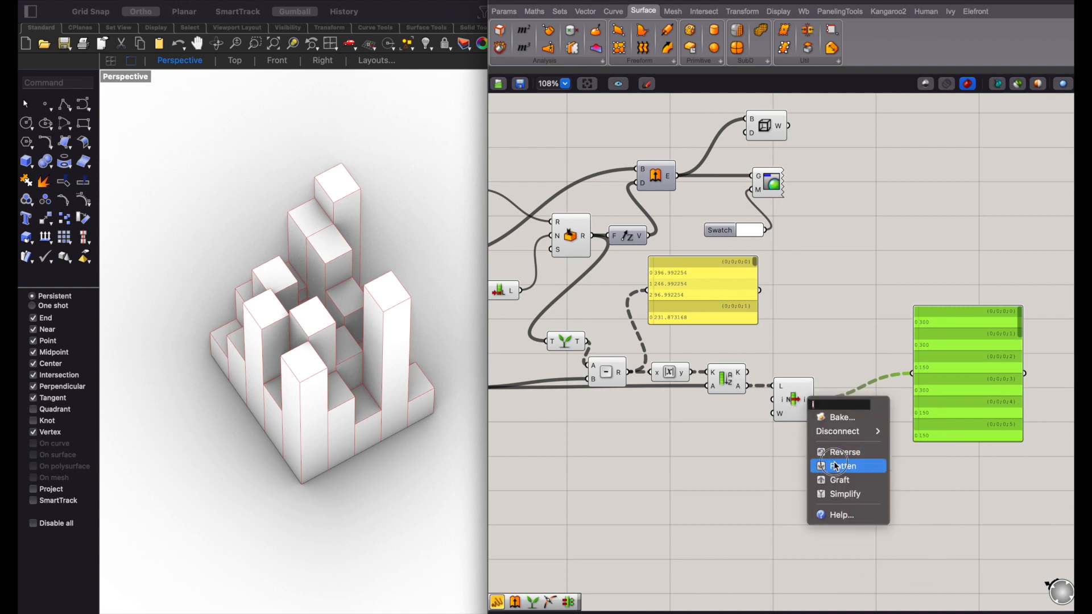
{"action": "left_click", "coordinate": [834, 465]}
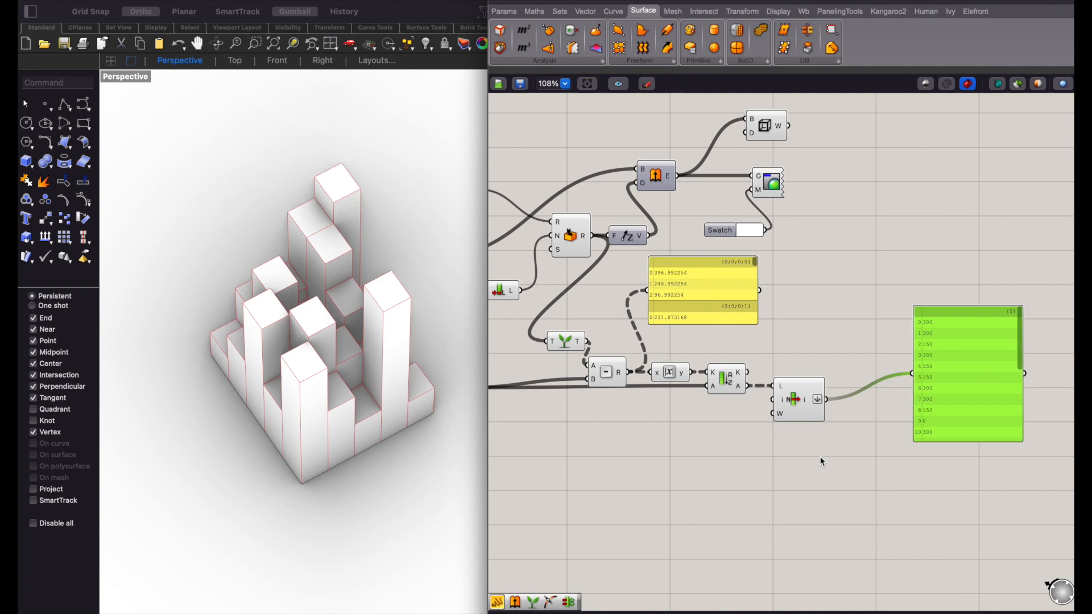
{"action": "left_click", "coordinate": [821, 458]}
{"action": "double_click", "coordinate": [820, 455]}
{"action": "type", "text": "flitter"}
{"action": "key", "text": "BackSpace"}
{"action": "key", "text": "BackSpace"}
{"action": "key", "text": "BackSpace"}
{"action": "key", "text": "BackSpace"}
{"action": "key", "text": "BackSpace"}
{"action": "key", "text": "BackSpace"}
{"action": "key", "text": "BackSpace"}
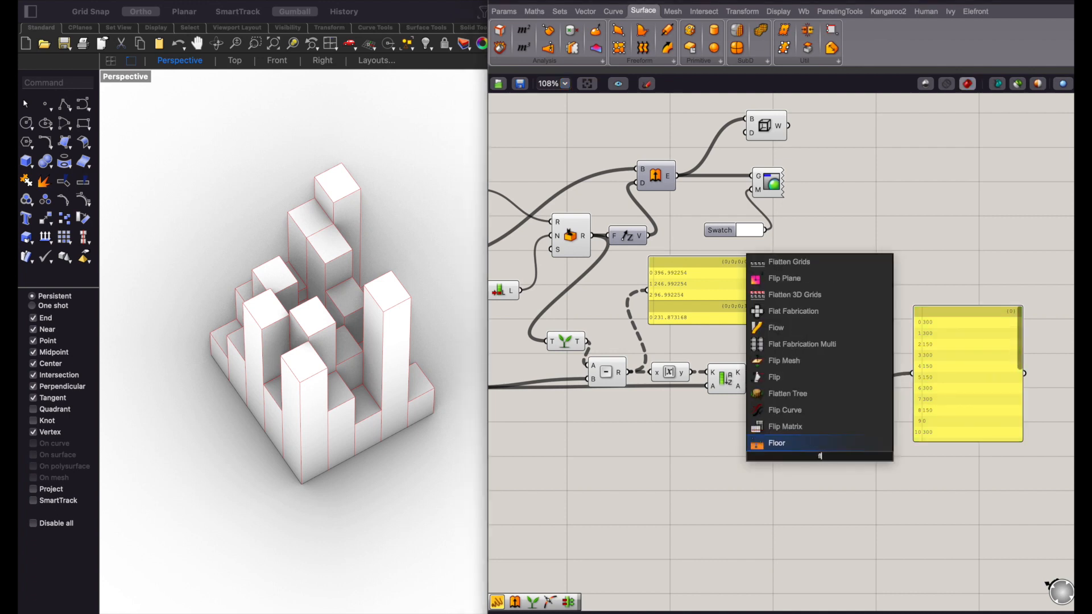
{"action": "type", "text": "flatten"}
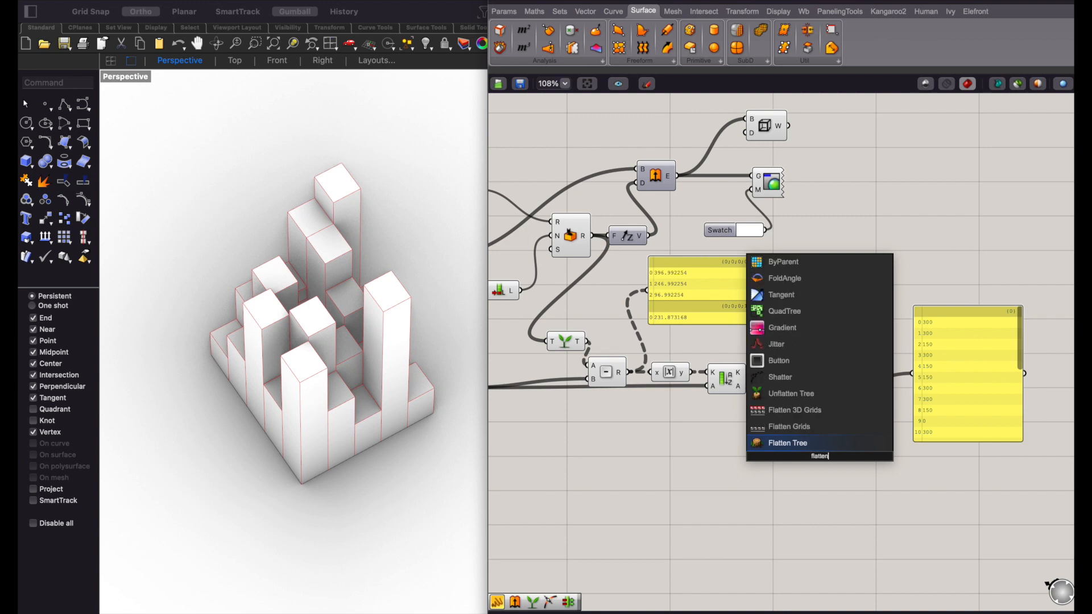
{"action": "key", "text": "Return"}
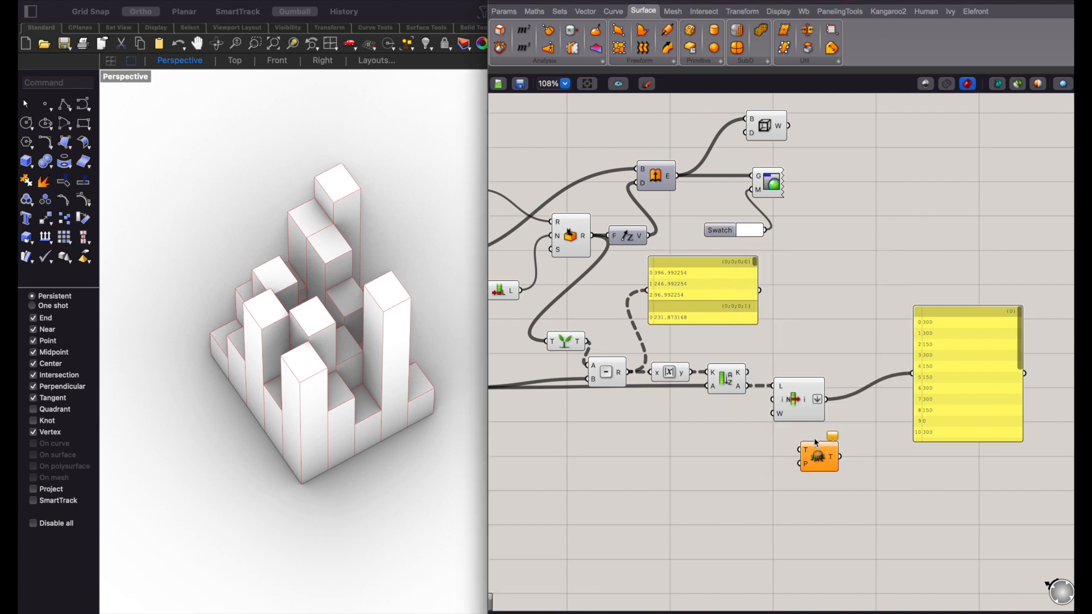
{"action": "key", "text": "Delete"}
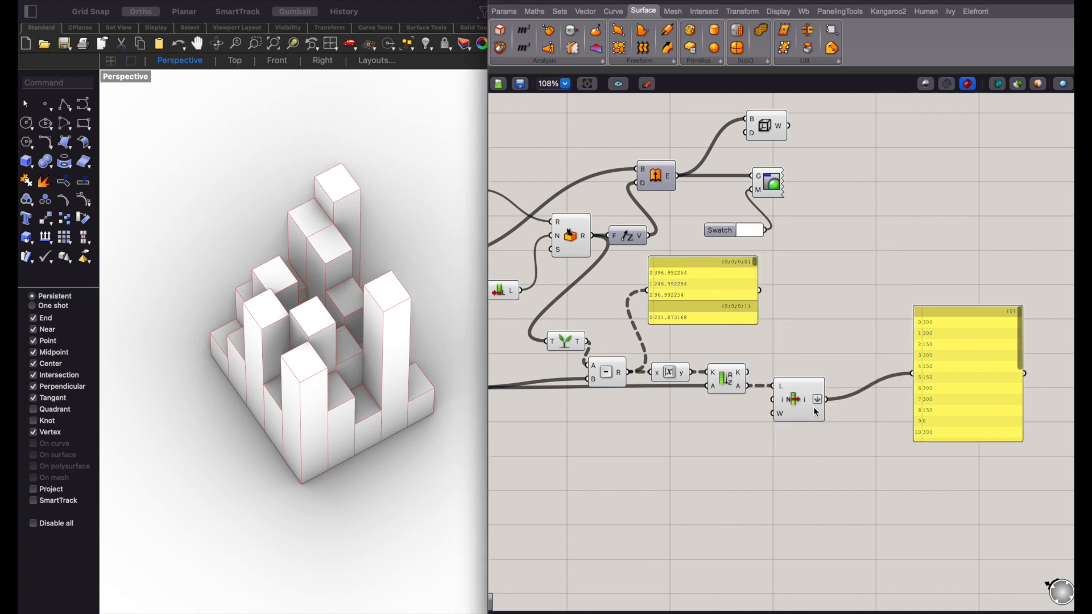
- Connect the flattened List Item output to Unit Z's F input and move Unit Z to the right
{"action": "left_click_drag", "start_coordinate": [636, 240], "coordinate": [662, 241]}
{"action": "left_click_drag", "start_coordinate": [826, 399], "coordinate": [645, 244]}
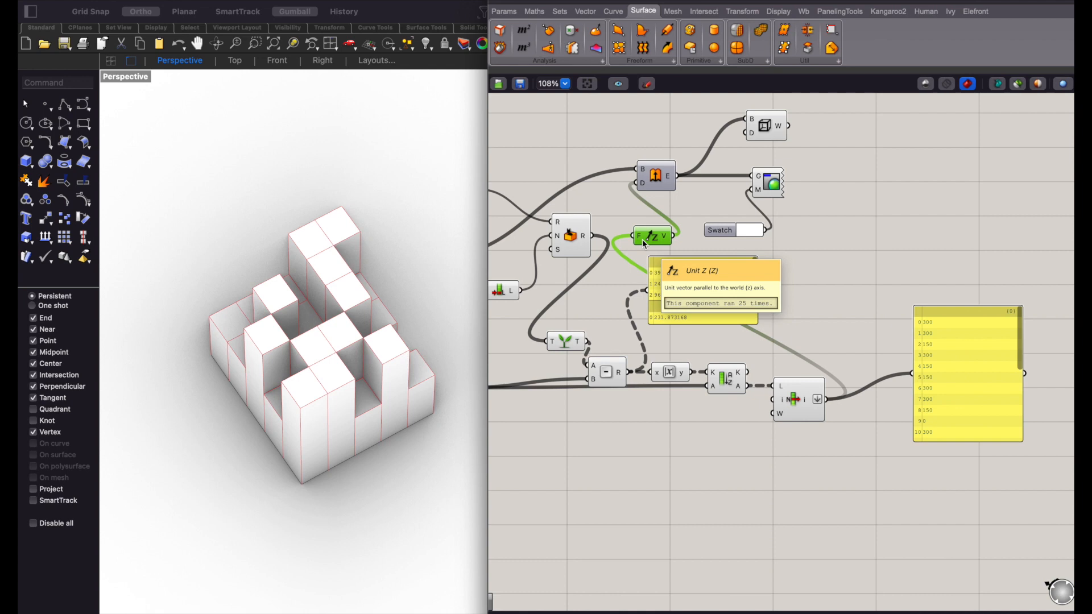
{"action": "left_click_drag", "start_coordinate": [654, 240], "coordinate": [888, 248]}
- Move the Extrude, Brep Wireframe, Custom Preview and Swatch components right to line up with the relocated Unit Z
{"action": "left_click", "coordinate": [749, 142]}
{"action": "left_click_drag", "start_coordinate": [809, 103], "coordinate": [730, 235]}
{"action": "left_click_drag", "start_coordinate": [778, 132], "coordinate": [1024, 127]}
{"action": "left_click_drag", "start_coordinate": [656, 175], "coordinate": [907, 172]}
{"action": "left_click", "coordinate": [830, 221]}
{"action": "scroll", "coordinate": [830, 221], "scroll_direction": "right", "scroll_amount": 2}
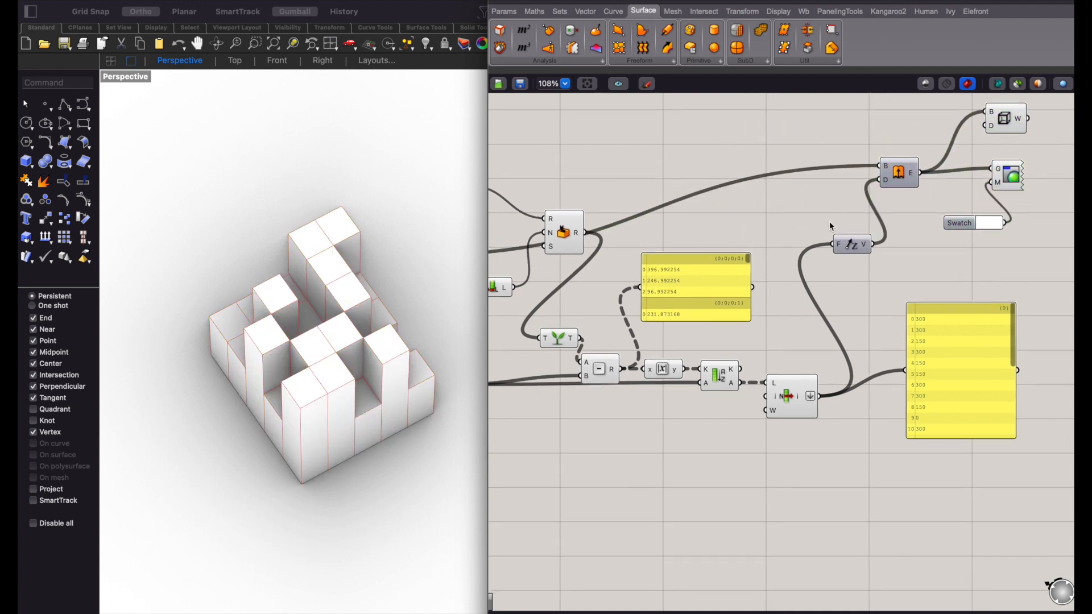
- Review the flattened height values and compare the towers with Random versus List Item feeding Unit Z, ending on List Item
{"action": "scroll", "coordinate": [830, 226], "scroll_direction": "up", "scroll_amount": 2}
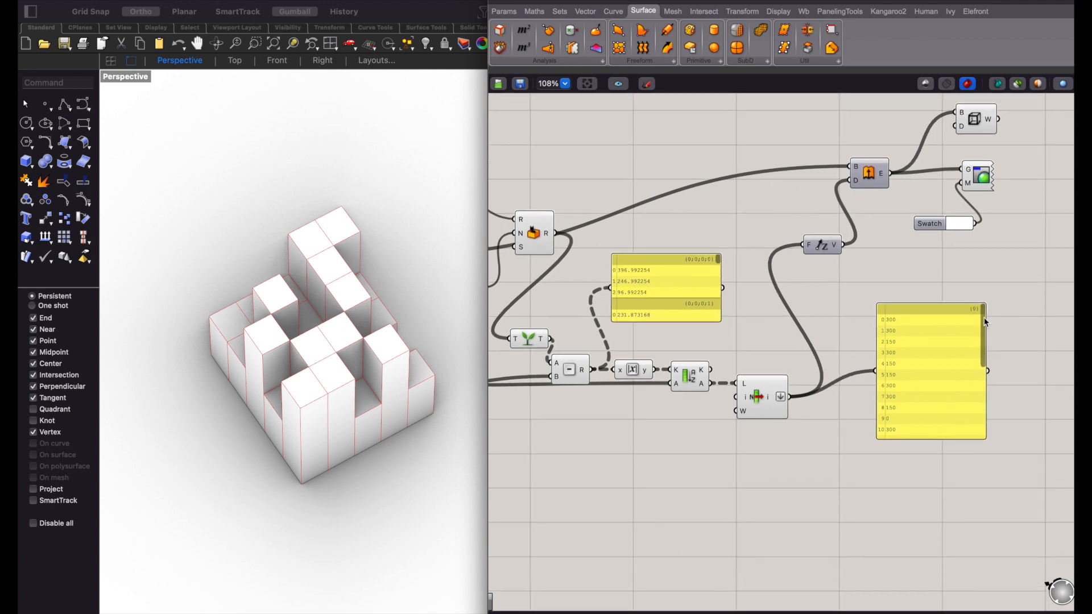
{"action": "left_click_drag", "start_coordinate": [980, 324], "coordinate": [983, 392]}
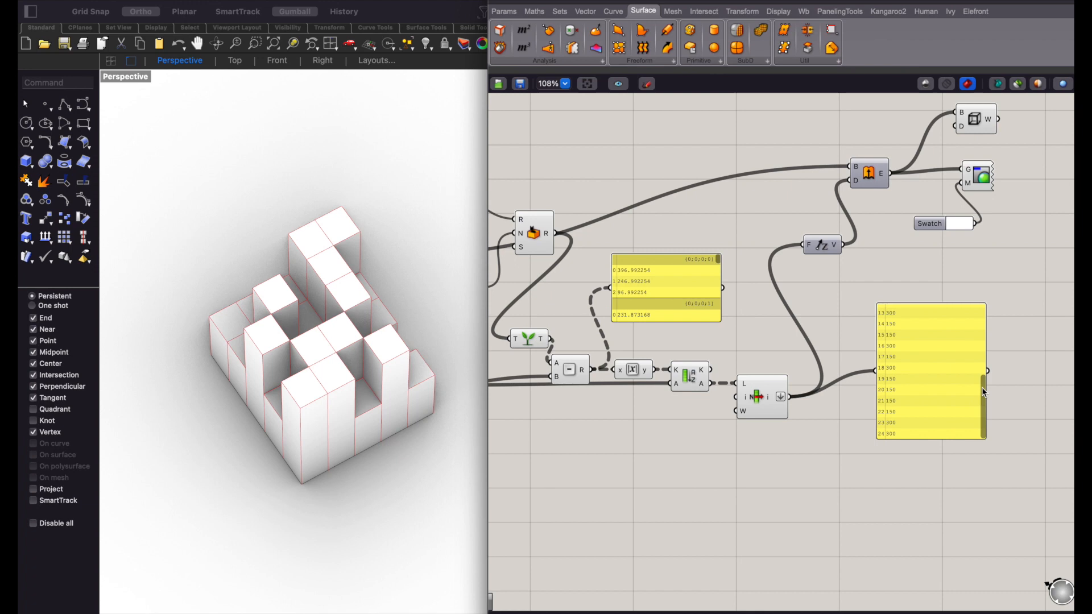
{"action": "left_click_drag", "start_coordinate": [560, 235], "coordinate": [804, 246]}
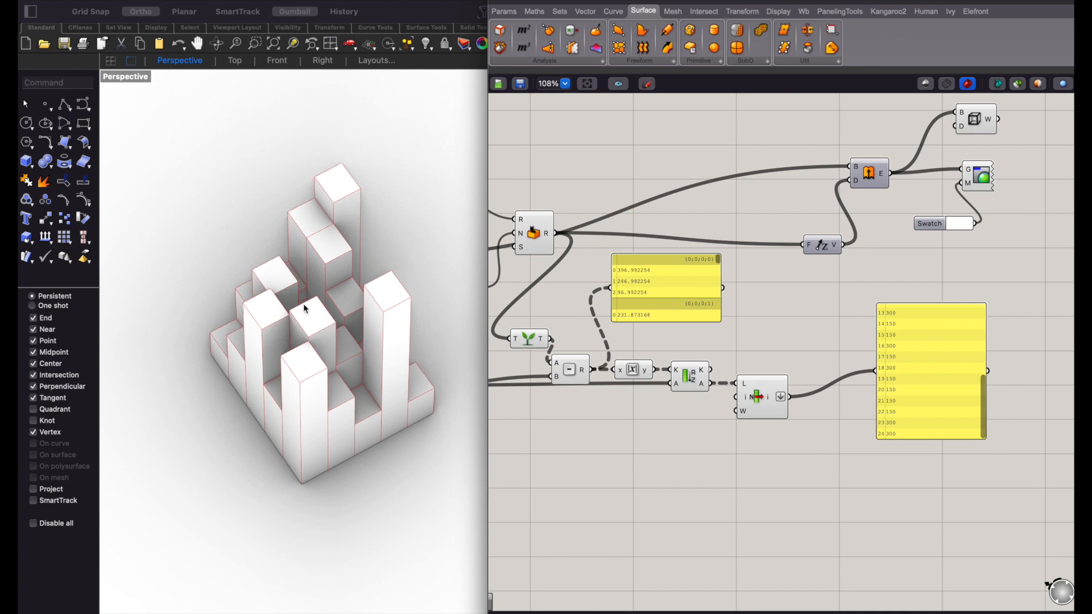
{"action": "left_click_drag", "start_coordinate": [792, 398], "coordinate": [802, 246]}
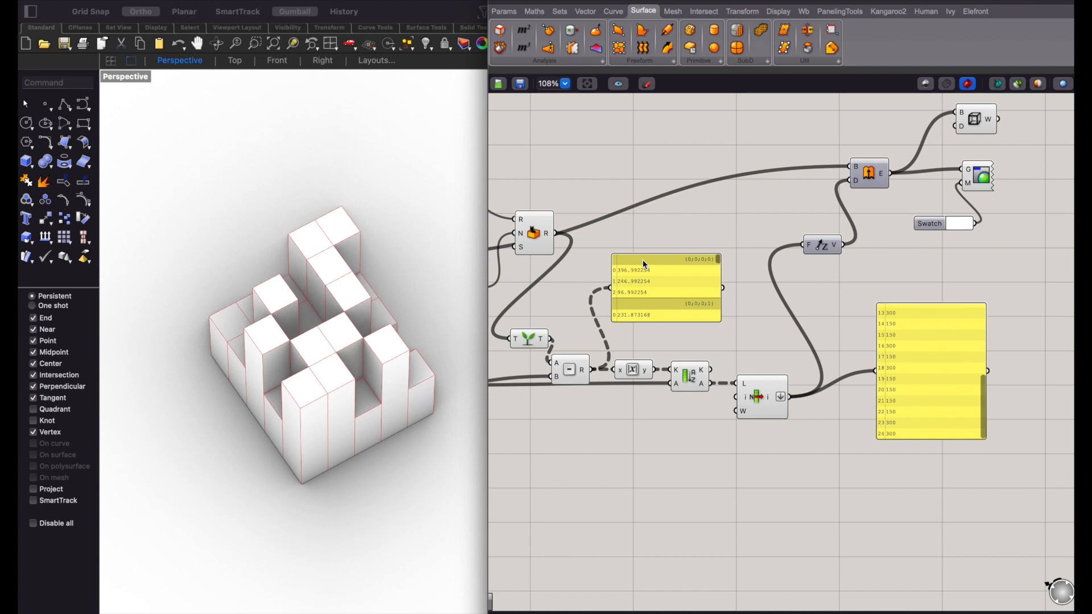
- Add a Series component below the 0, 150, 300 panel and shift it slightly right
{"action": "scroll", "coordinate": [643, 262], "scroll_direction": "left", "scroll_amount": 5}
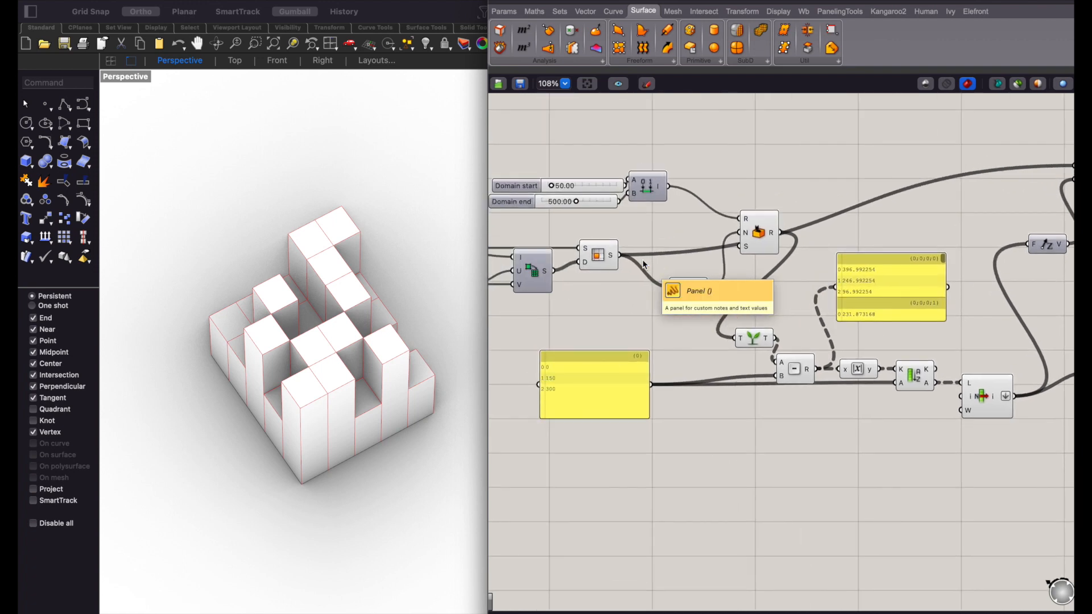
{"action": "scroll", "coordinate": [562, 389], "scroll_direction": "left", "scroll_amount": 2}
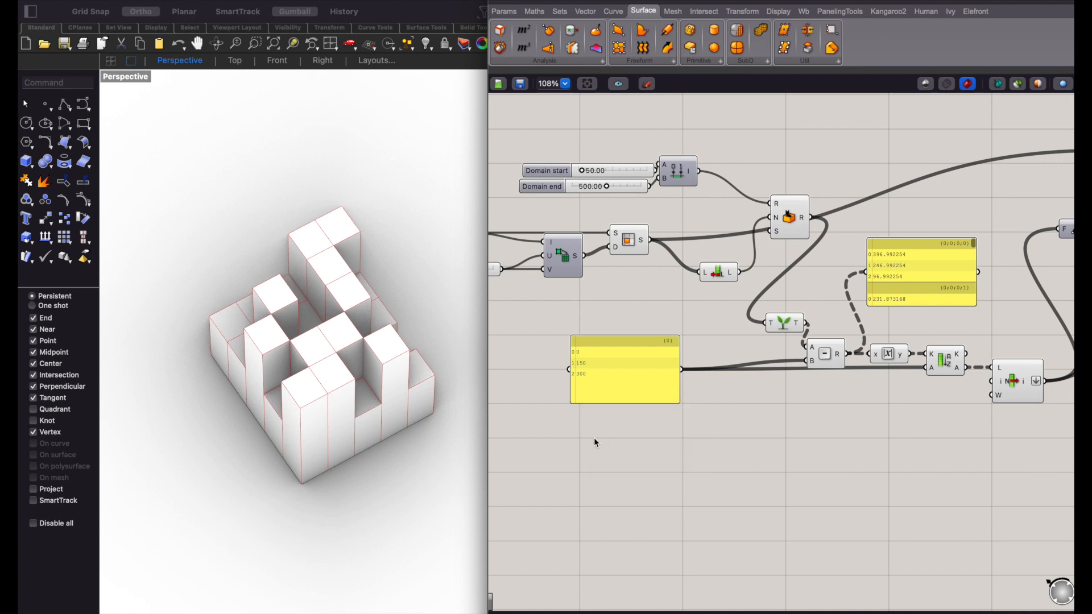
{"action": "double_click", "coordinate": [626, 456]}
{"action": "type", "text": "series"}
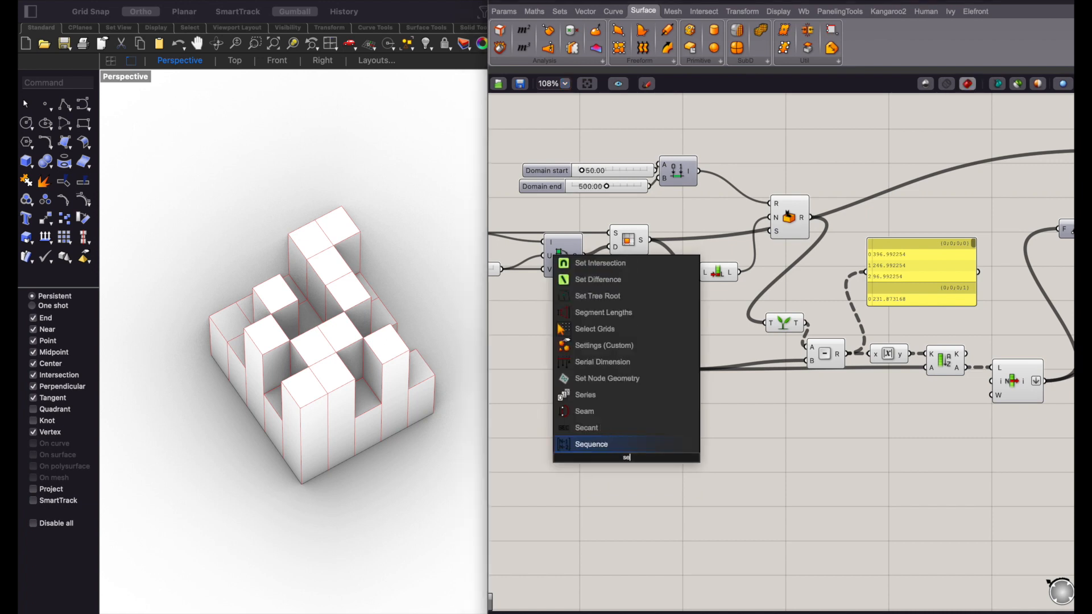
{"action": "key", "text": "Return"}
{"action": "left_click_drag", "start_coordinate": [628, 462], "coordinate": [718, 461]}
- Add a number slider set to 100 and connect it to the Series component's Count input
{"action": "scroll", "coordinate": [603, 353], "scroll_direction": "up", "scroll_amount": 4}
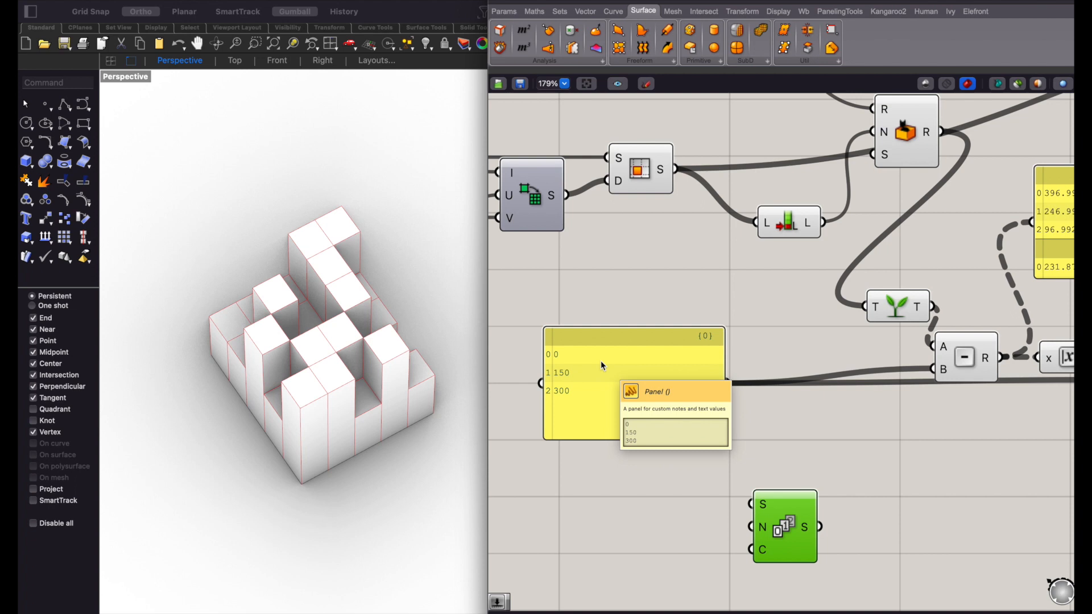
{"action": "scroll", "coordinate": [601, 363], "scroll_direction": "down", "scroll_amount": 3}
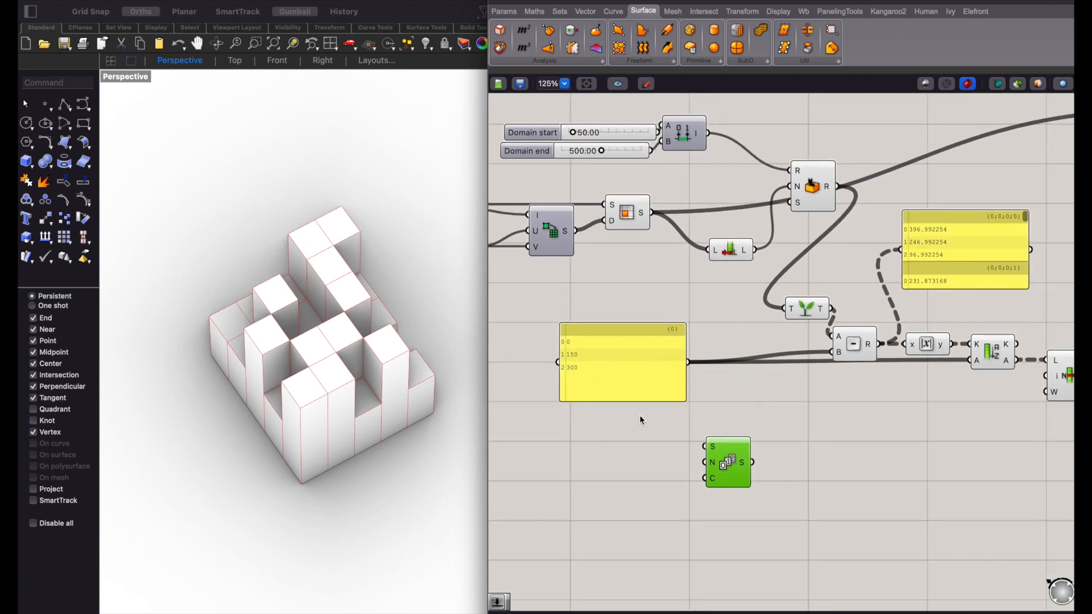
{"action": "scroll", "coordinate": [639, 415], "scroll_direction": "up", "scroll_amount": 1}
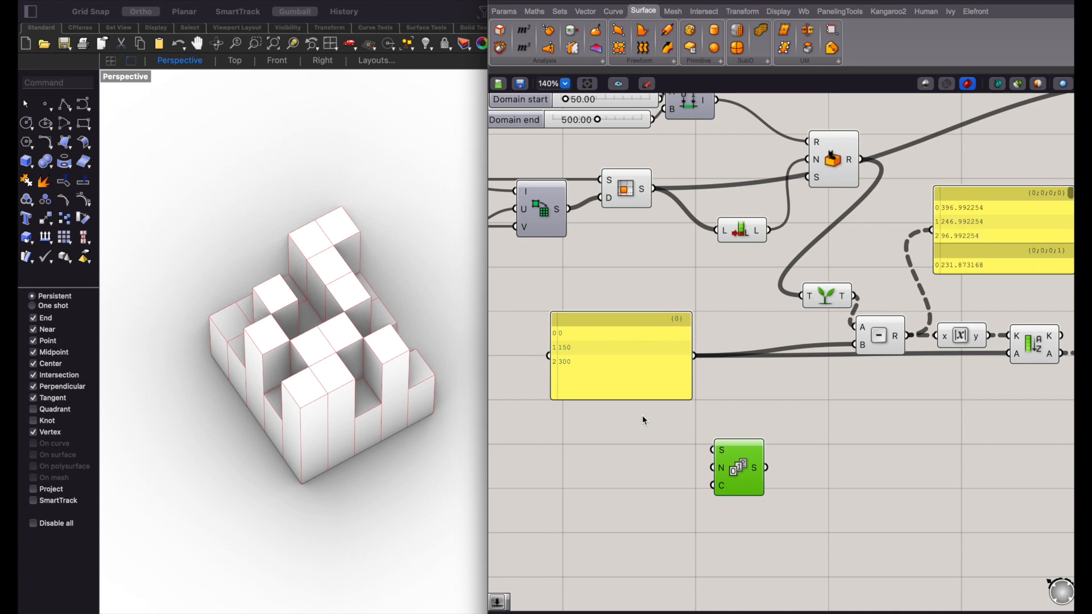
{"action": "double_click", "coordinate": [619, 460]}
{"action": "type", "text": "100"}
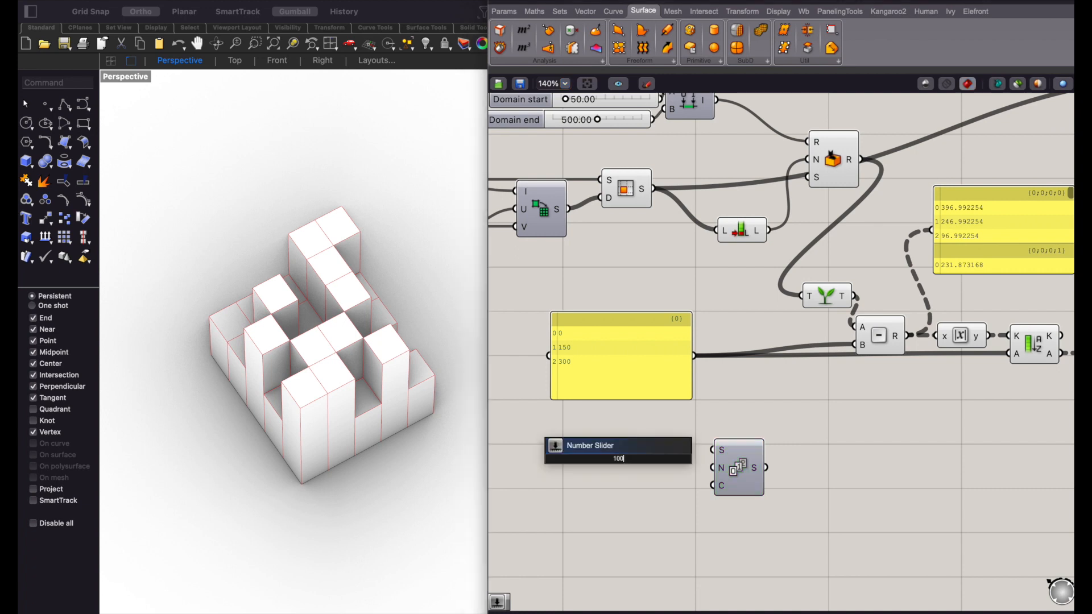
{"action": "key", "text": "Return"}
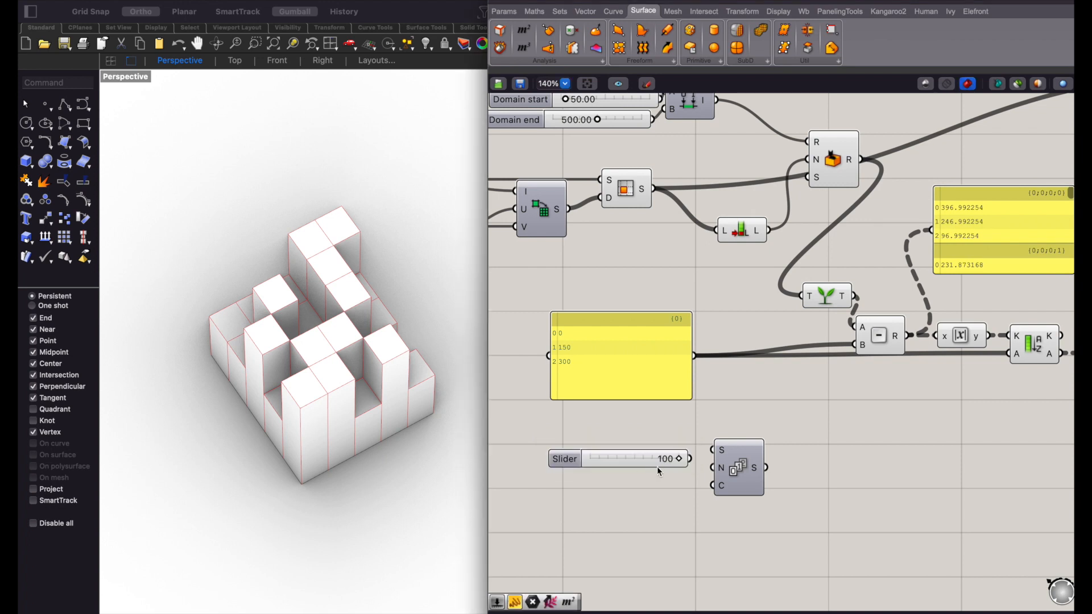
{"action": "left_click_drag", "start_coordinate": [697, 472], "coordinate": [637, 487]}
- Add a number slider set to 50.00 and connect it to the Series component's Step input
{"action": "double_click", "coordinate": [633, 450]}
{"action": "type", "text": "50.00"}
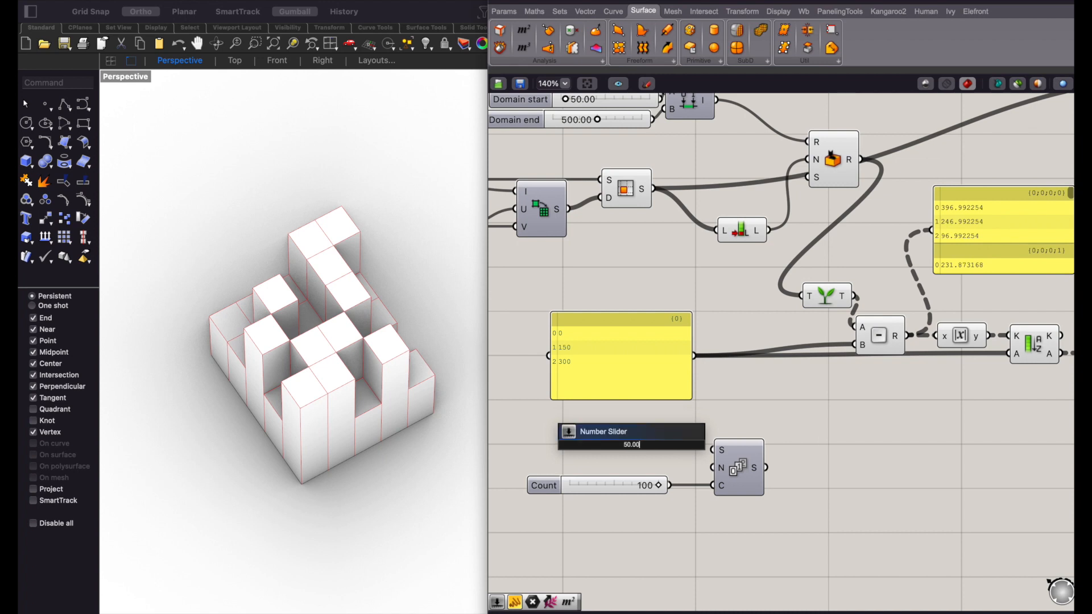
{"action": "key", "text": "Return"}
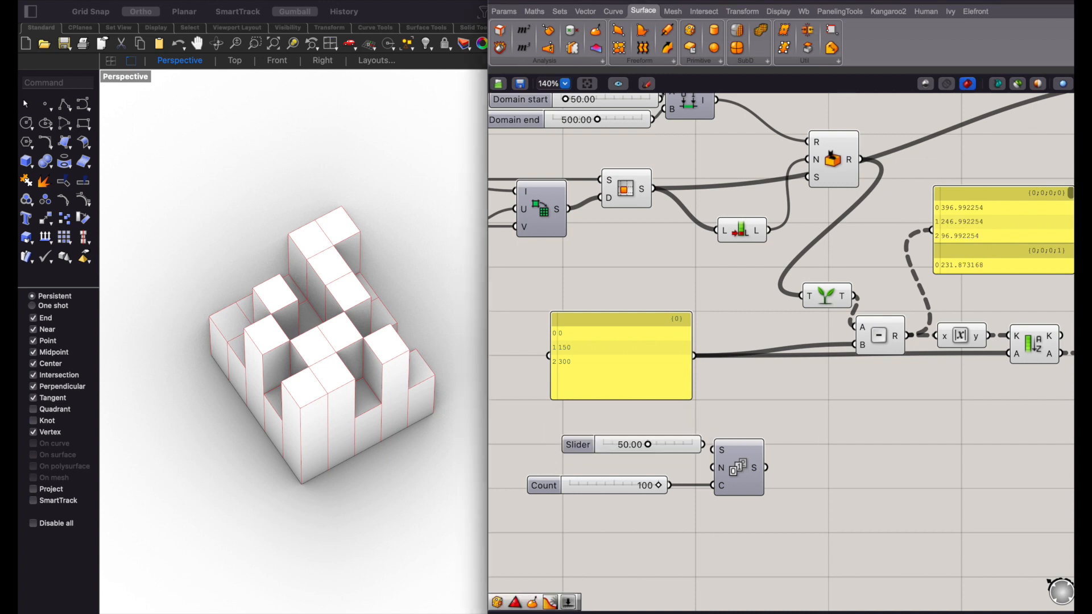
{"action": "left_click_drag", "start_coordinate": [703, 445], "coordinate": [646, 461]}
{"action": "left_click", "coordinate": [680, 446]}
- Add a panel beside the Series component and connect the Series output to it
{"action": "left_click", "coordinate": [845, 475]}
{"action": "double_click", "coordinate": [849, 475]}
{"action": "key", "text": "Return"}
{"action": "left_click_drag", "start_coordinate": [766, 468], "coordinate": [774, 475]}
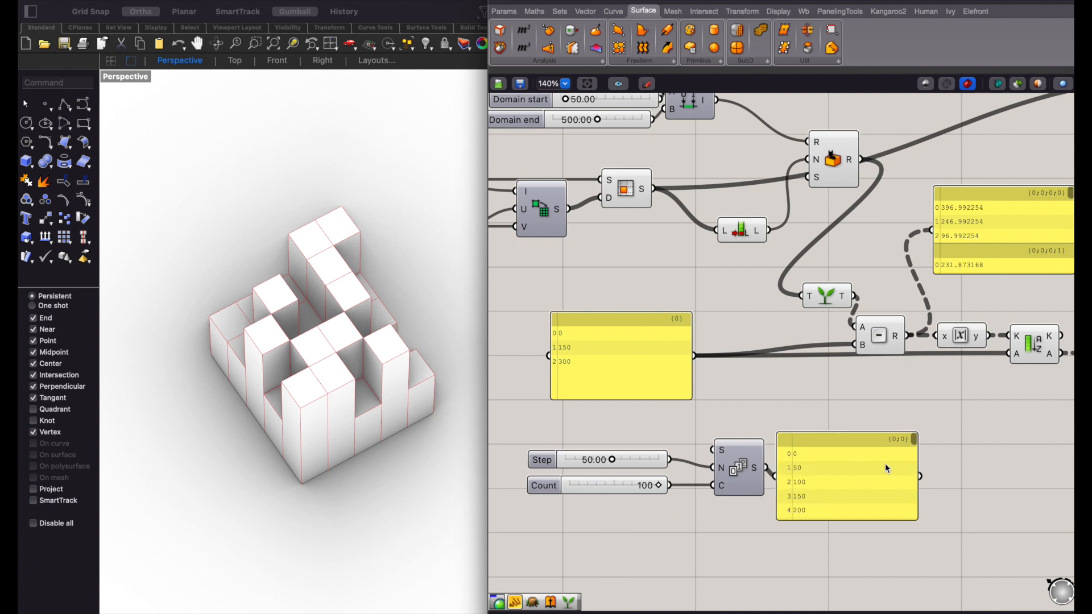
{"action": "mouse_move", "coordinate": [915, 444]}
{"action": "left_mouse_down"}
{"action": "mouse_move", "coordinate": [917, 521]}
{"action": "mouse_move", "coordinate": [908, 442]}
{"action": "left_mouse_up"}
- Transfer the 0, 150, 300 panel's outgoing wires to the Series output, feeding Subtraction's B and Sort List's A, and review the final heights
{"action": "left_click_drag", "start_coordinate": [695, 357], "coordinate": [767, 467], "text": "ctrl+shift"}
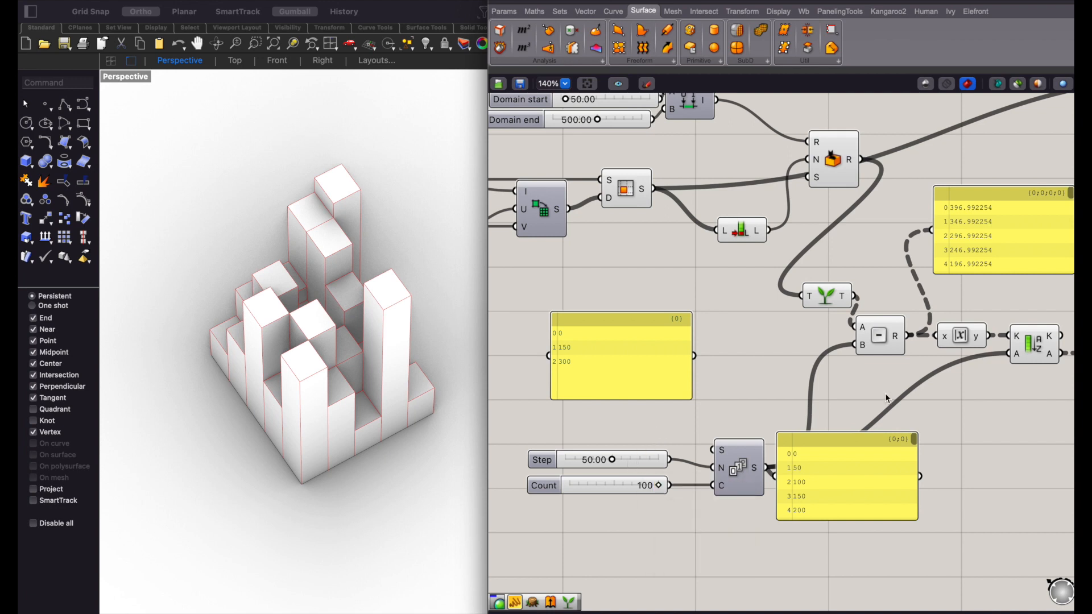
{"action": "scroll", "coordinate": [885, 393], "scroll_direction": "right", "scroll_amount": 10}
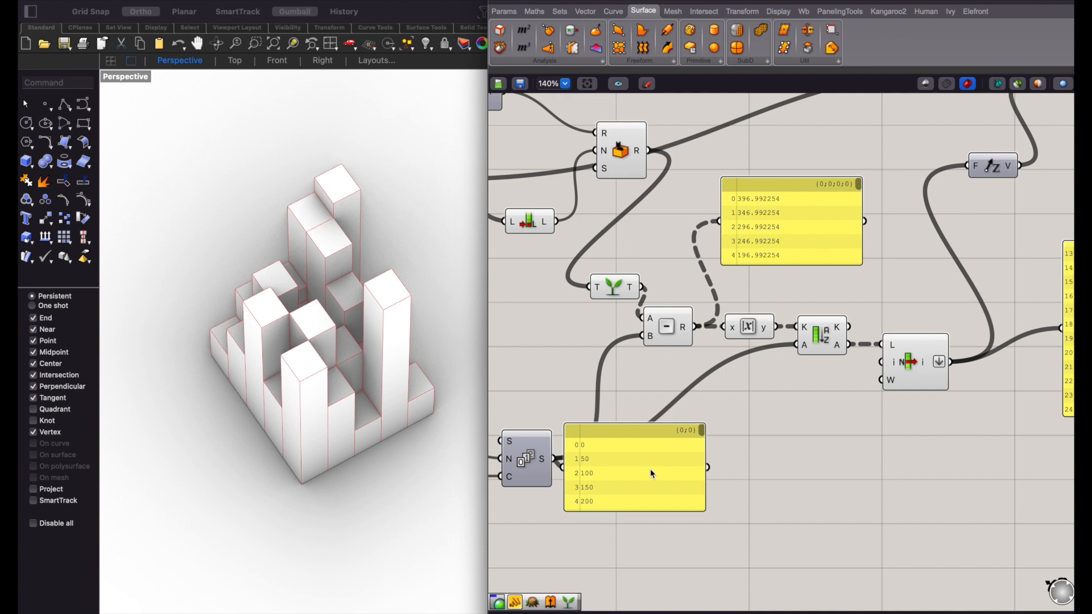
{"action": "scroll", "coordinate": [650, 469], "scroll_direction": "right", "scroll_amount": 7}
{"action": "scroll", "coordinate": [958, 416], "scroll_direction": "right", "scroll_amount": 5}
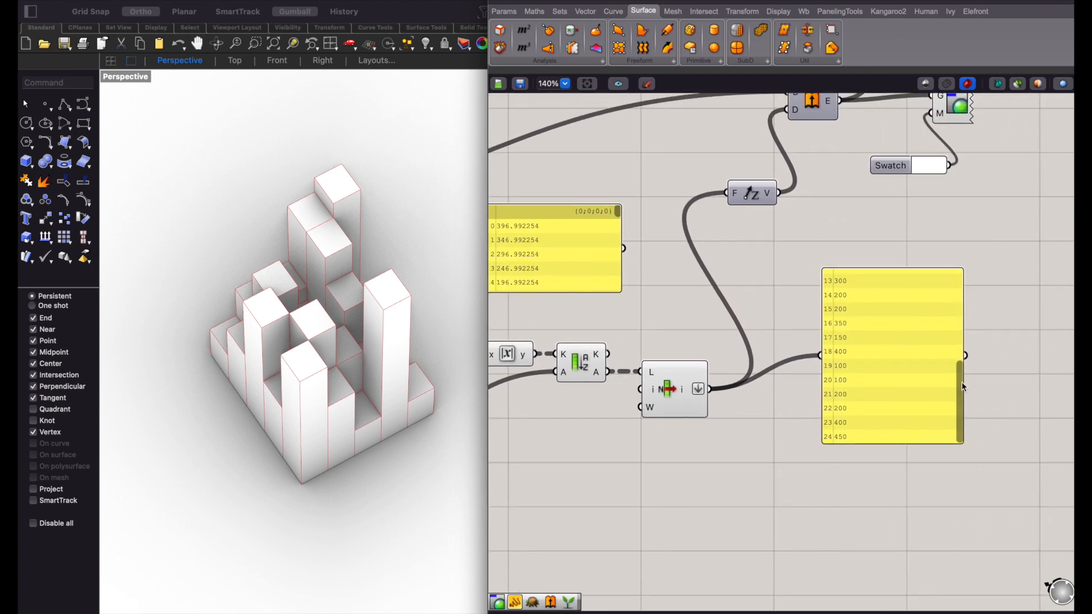
{"action": "left_click_drag", "start_coordinate": [959, 364], "coordinate": [955, 428]}
{"action": "scroll", "coordinate": [770, 405], "scroll_direction": "up", "scroll_amount": 5}
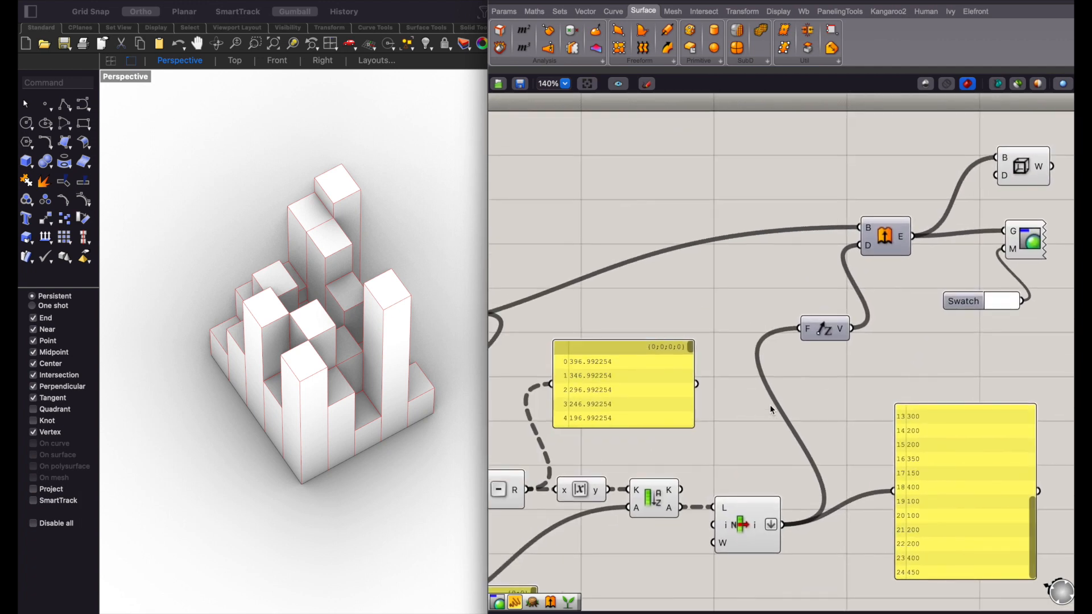
- Connect Random's R output to the panel above the Absolute component, replacing its Subtraction input
{"action": "scroll", "coordinate": [769, 405], "scroll_direction": "down", "scroll_amount": 5}
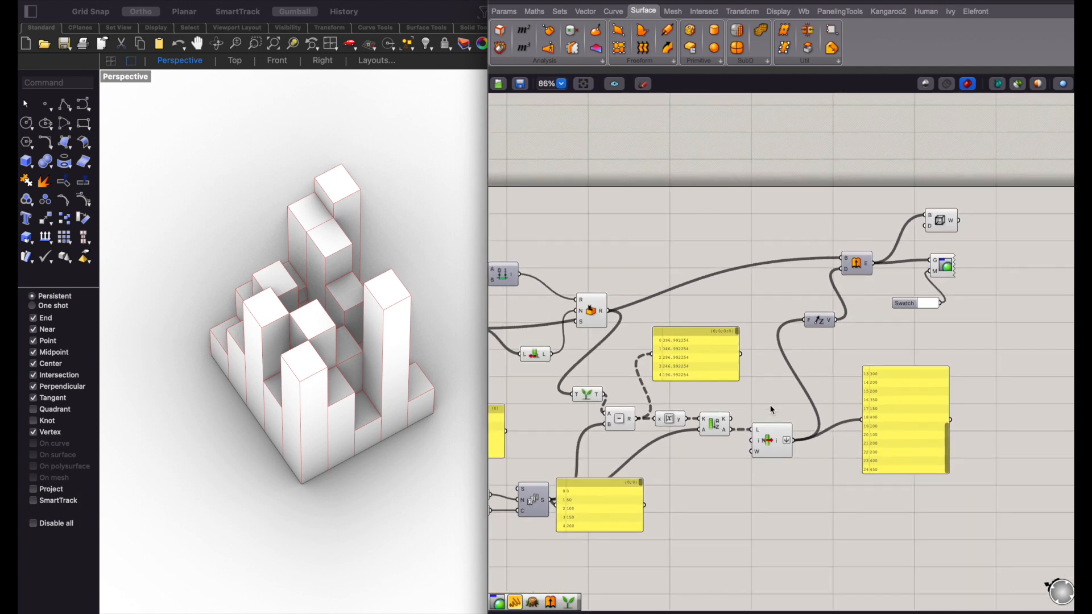
{"action": "scroll", "coordinate": [770, 405], "scroll_direction": "left", "scroll_amount": 3}
{"action": "scroll", "coordinate": [736, 349], "scroll_direction": "up", "scroll_amount": 5}
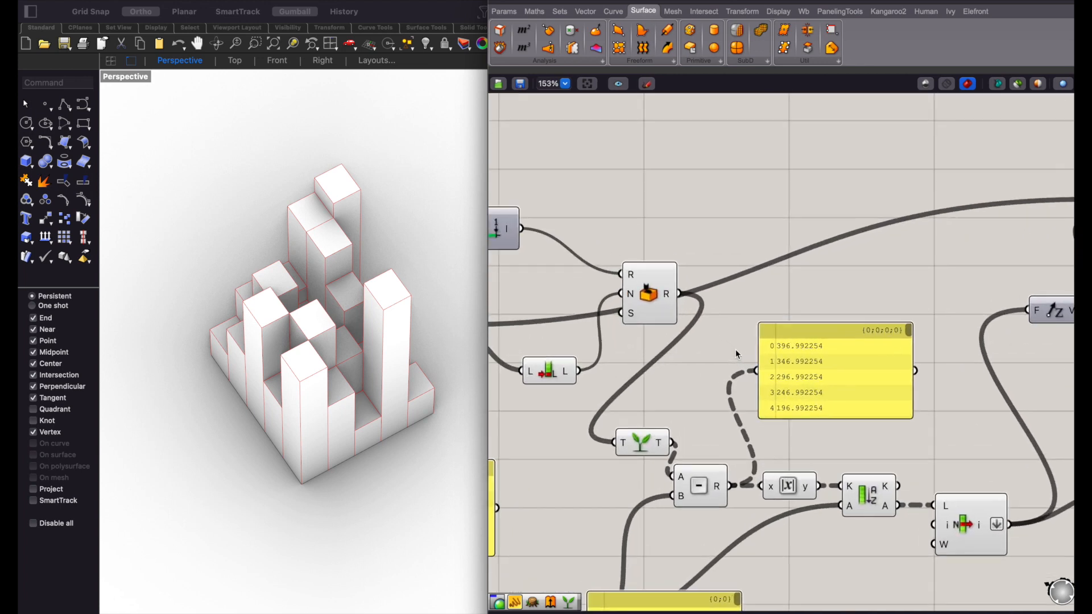
{"action": "scroll", "coordinate": [736, 349], "scroll_direction": "up", "scroll_amount": 3}
{"action": "left_click_drag", "start_coordinate": [654, 268], "coordinate": [763, 373]}
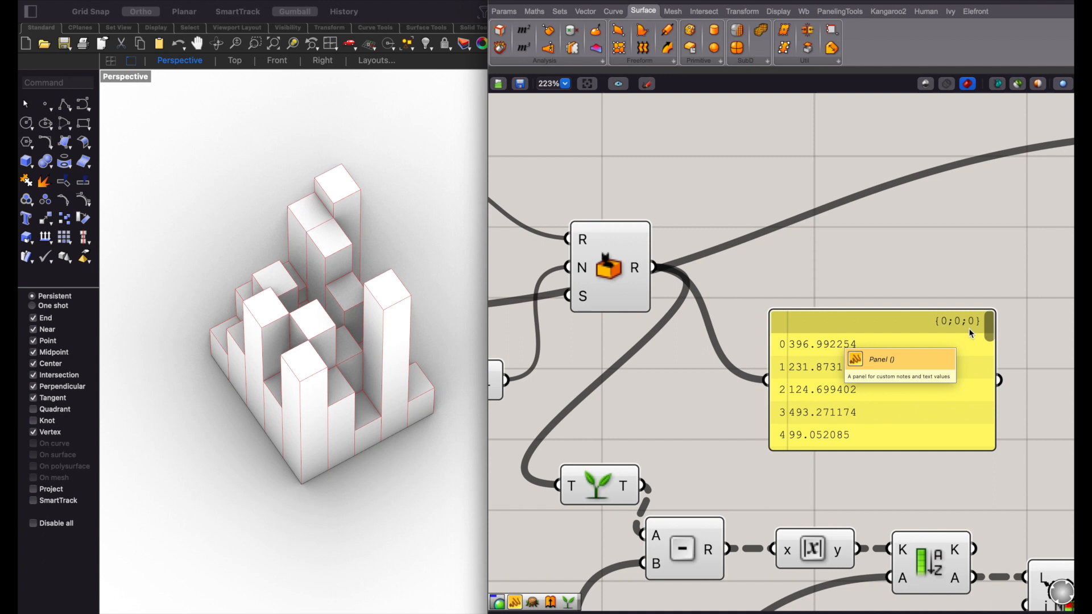
- Compare the original random values with the snapped heights in the List Item output panel
{"action": "scroll", "coordinate": [968, 329], "scroll_direction": "right", "scroll_amount": 10}
{"action": "scroll", "coordinate": [968, 329], "scroll_direction": "down", "scroll_amount": 3}
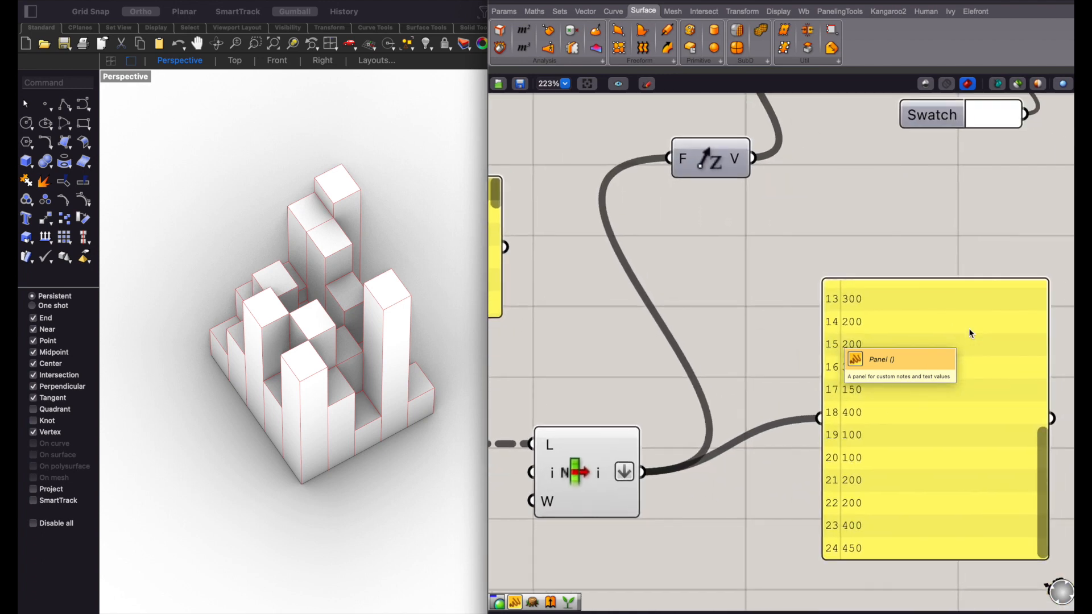
{"action": "scroll", "coordinate": [938, 238], "scroll_direction": "right", "scroll_amount": 5}
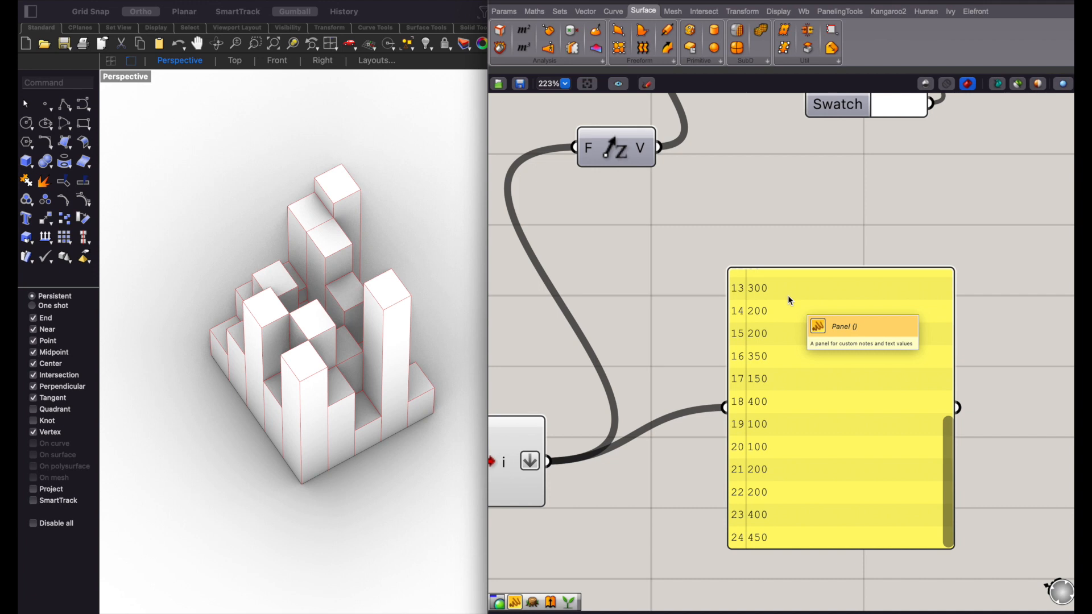
{"action": "scroll", "coordinate": [787, 295], "scroll_direction": "left", "scroll_amount": 8}
{"action": "scroll", "coordinate": [787, 295], "scroll_direction": "up", "scroll_amount": 2}
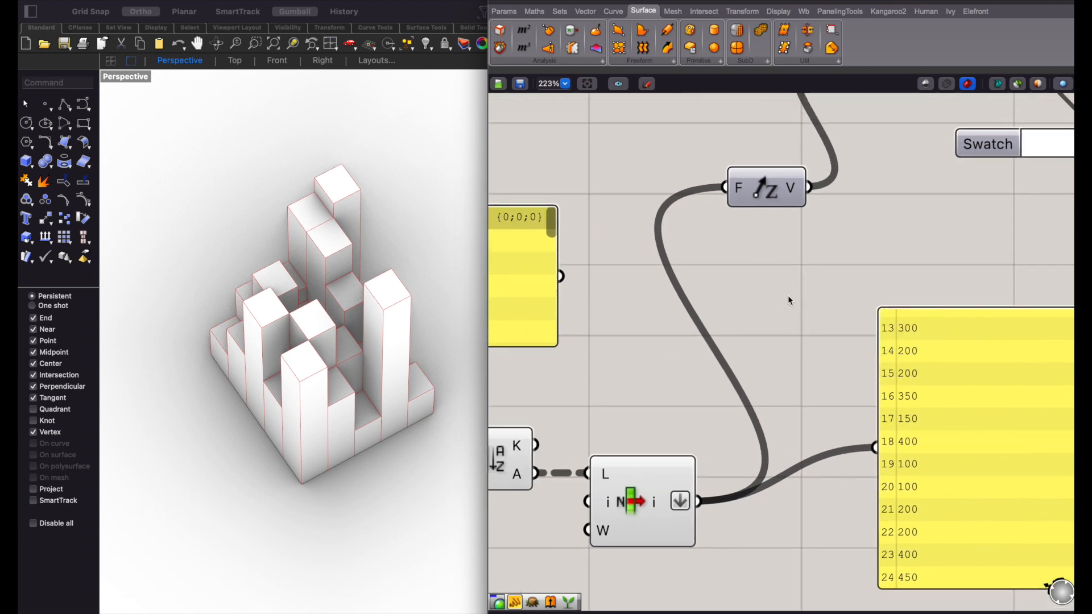
{"action": "scroll", "coordinate": [833, 306], "scroll_direction": "left", "scroll_amount": 4}
{"action": "scroll", "coordinate": [833, 306], "scroll_direction": "up", "scroll_amount": 1}
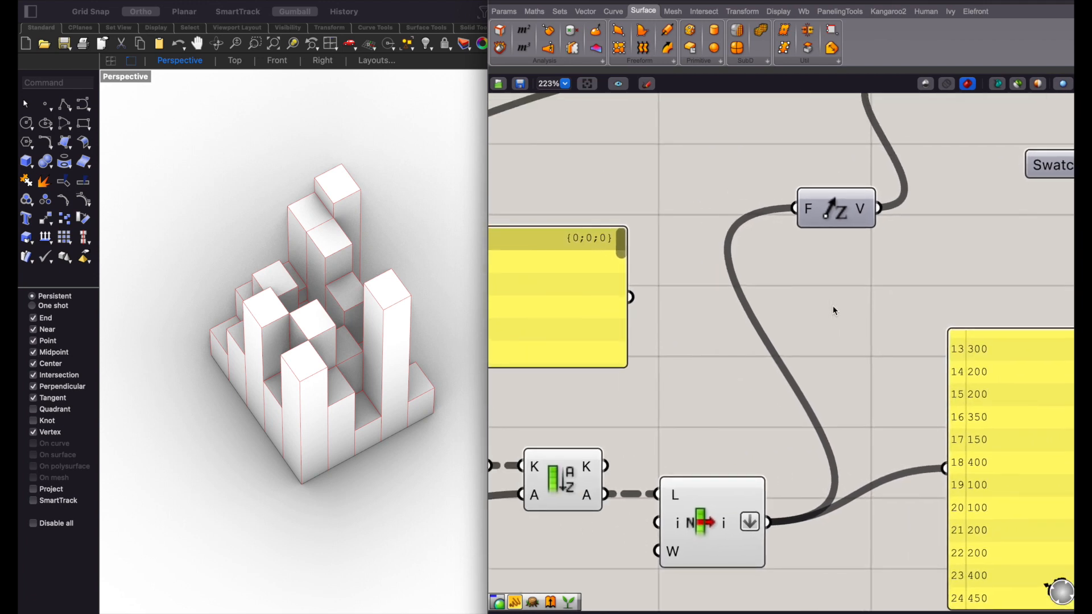